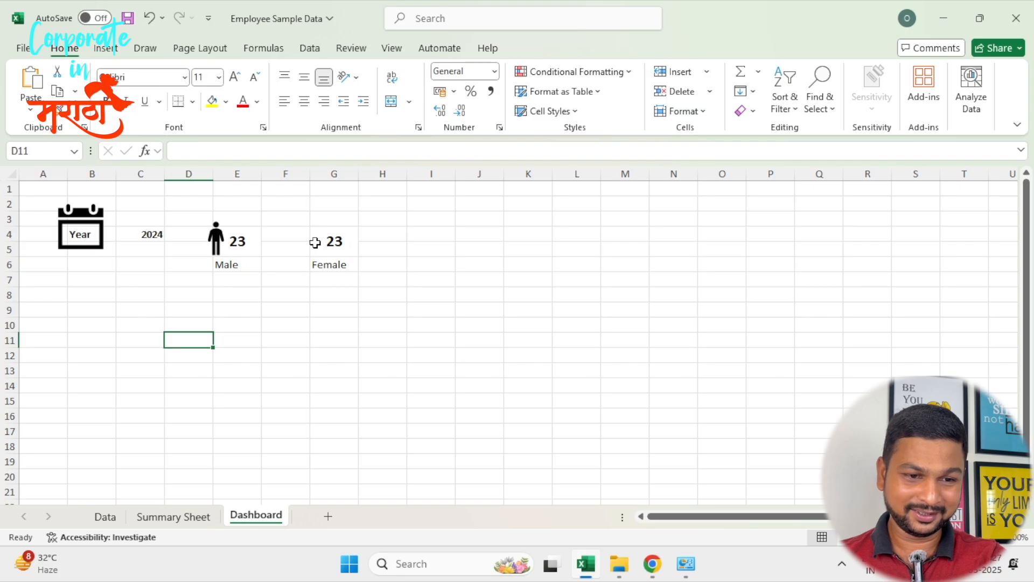
Delete the male figure icon and remove the existing Dashboard sheet from the workbook
click(217, 240)
key(Delete)
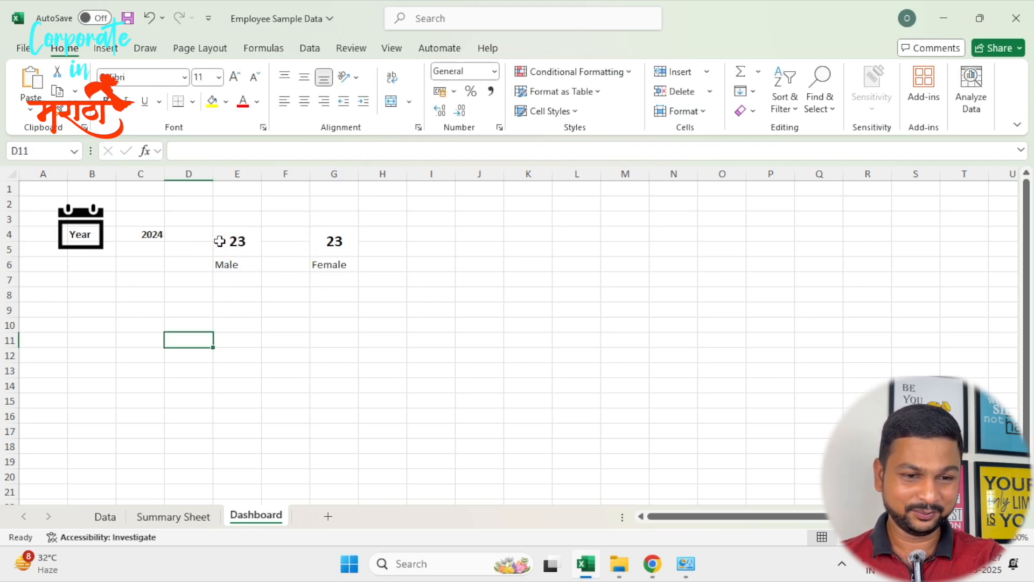
click(232, 240)
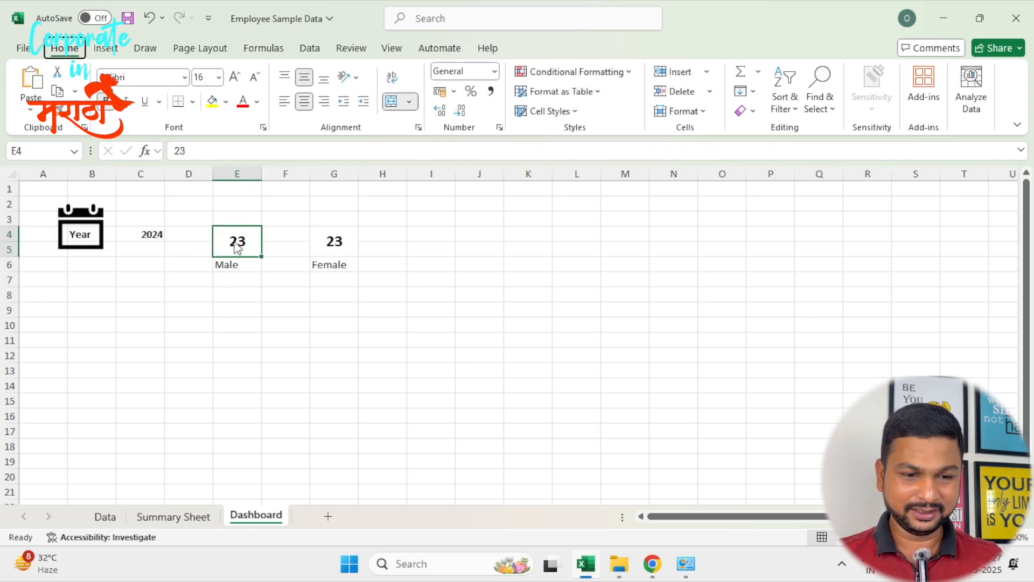
key(alt+Tab)
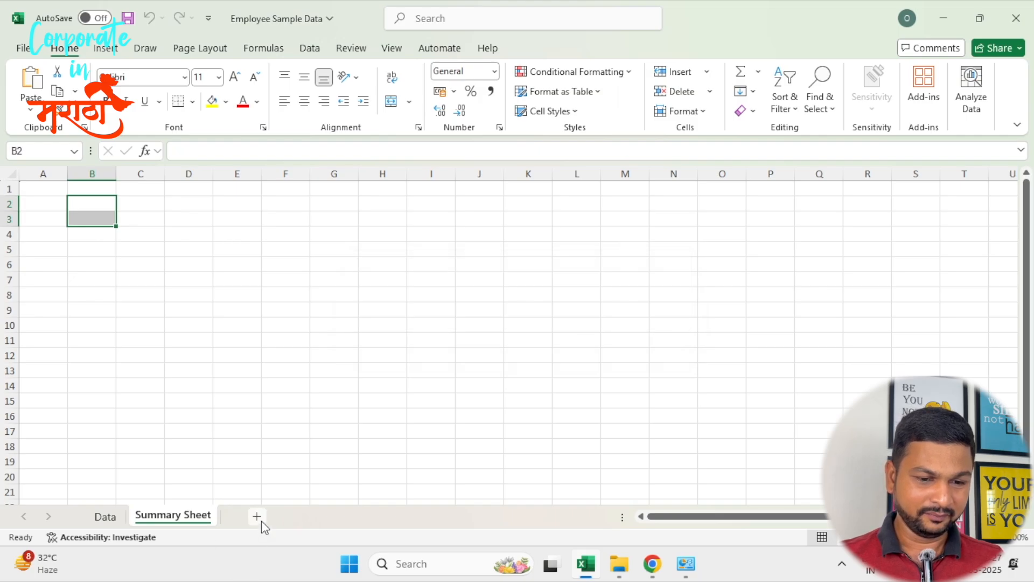
click(261, 517)
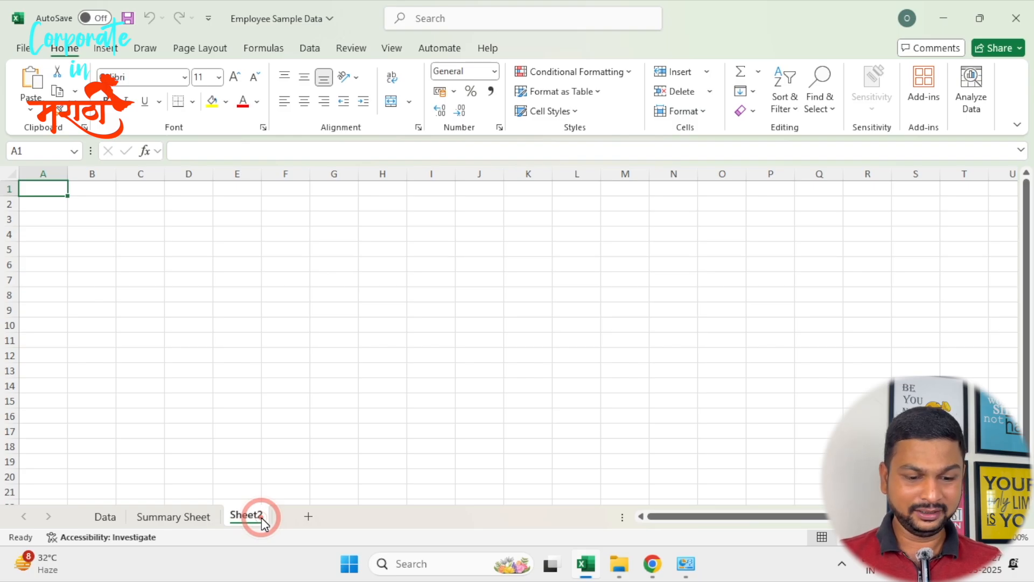
key(Right)
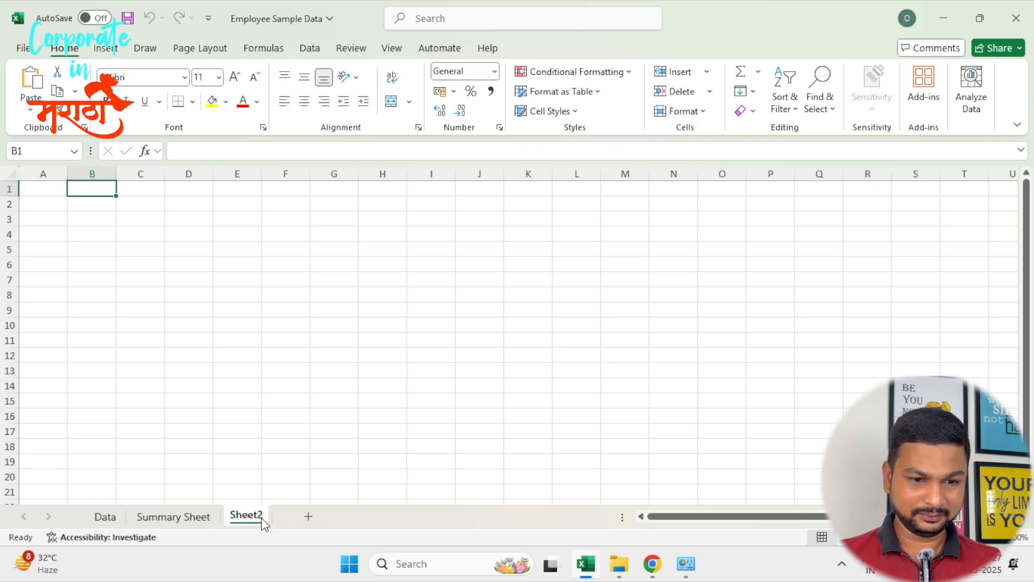
click(271, 394)
key(alt)
key(h)
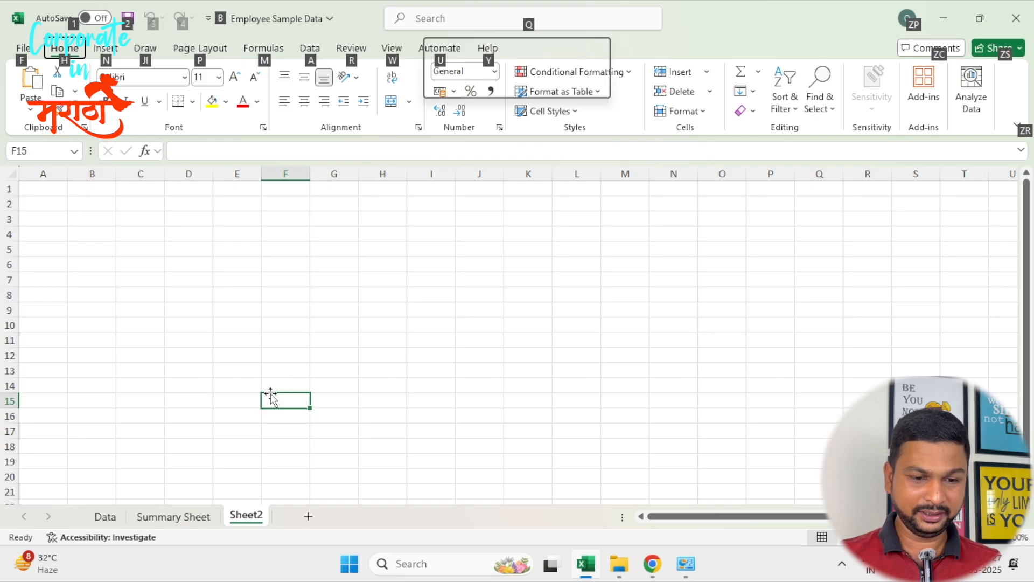
key(d)
key(s)
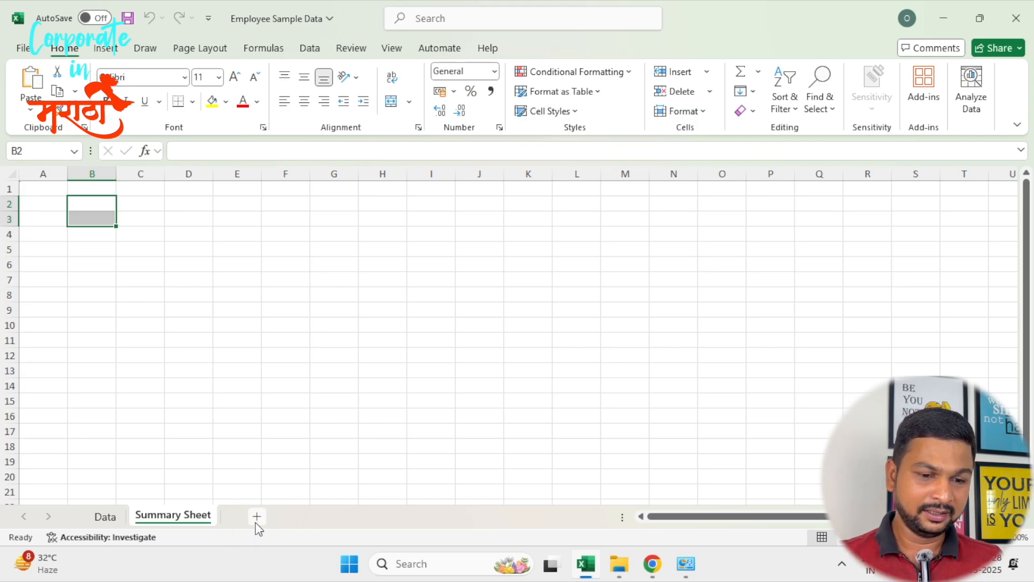
Add a new worksheet after Summary Sheet and name it Dashboard
click(256, 518)
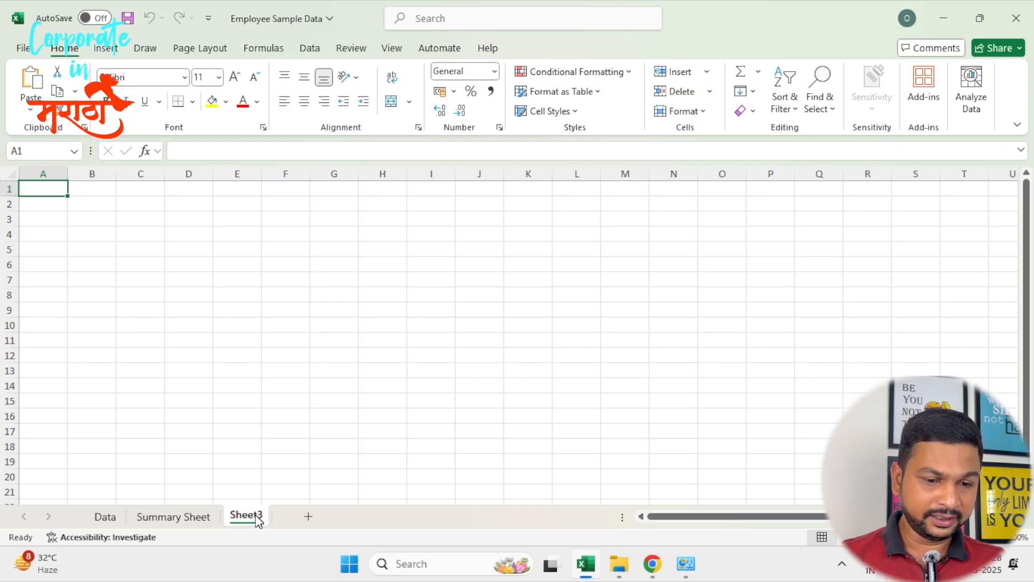
double_click(258, 518)
text(D)
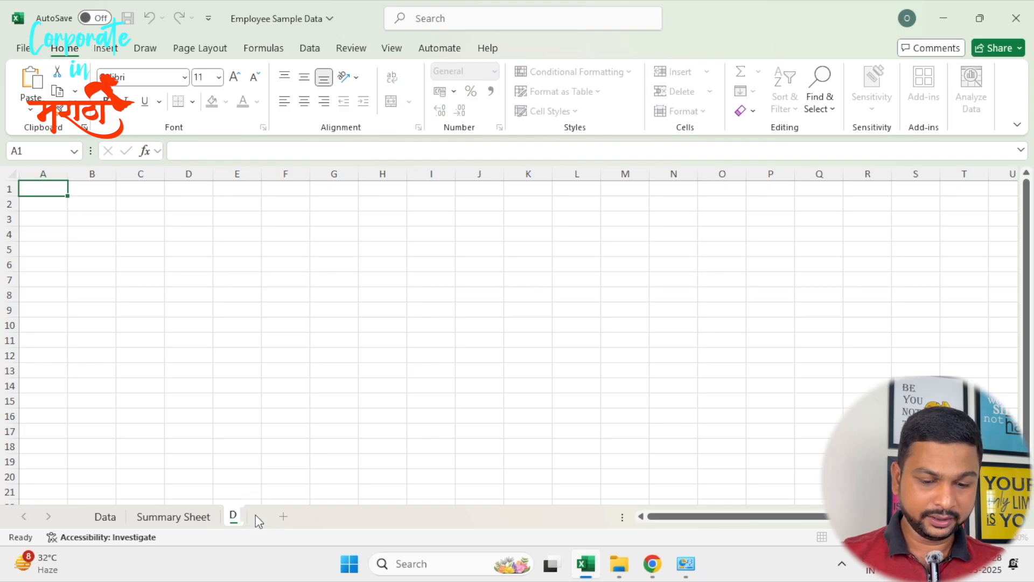
text(ashboard)
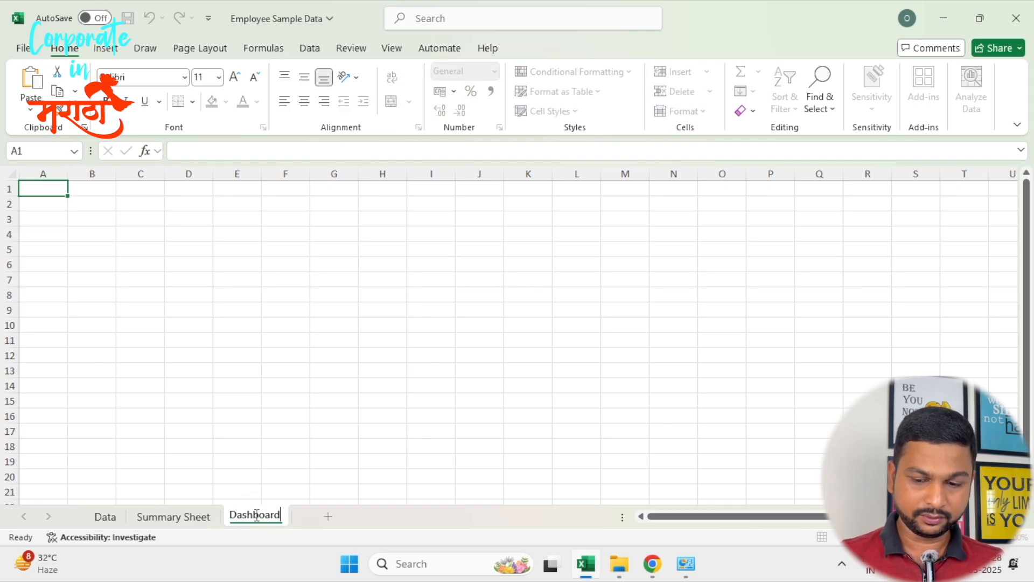
key(Return)
Enter the label "Year" in cell B3 of the Dashboard sheet
key(Right)
key(Down)
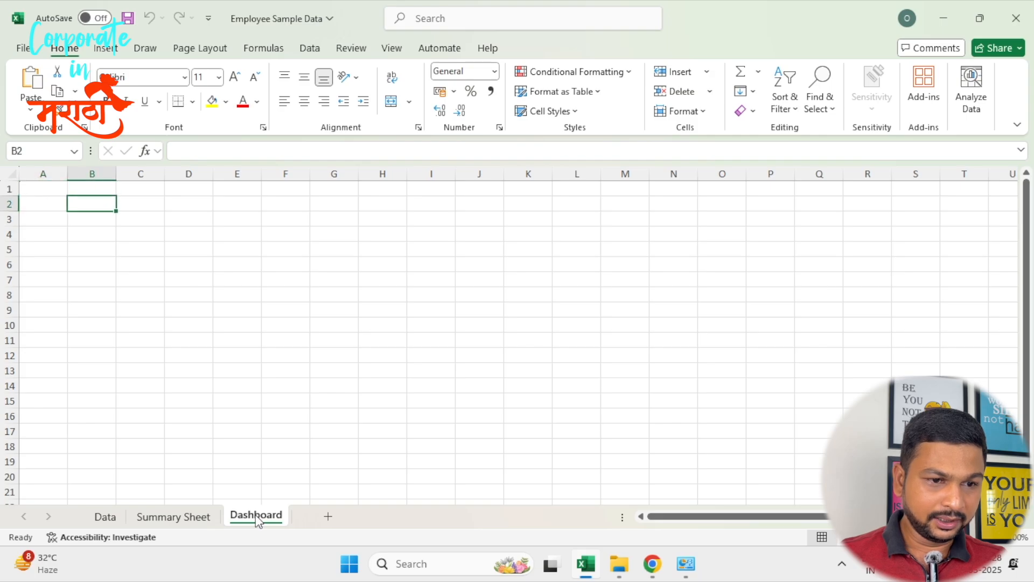
key(Right)
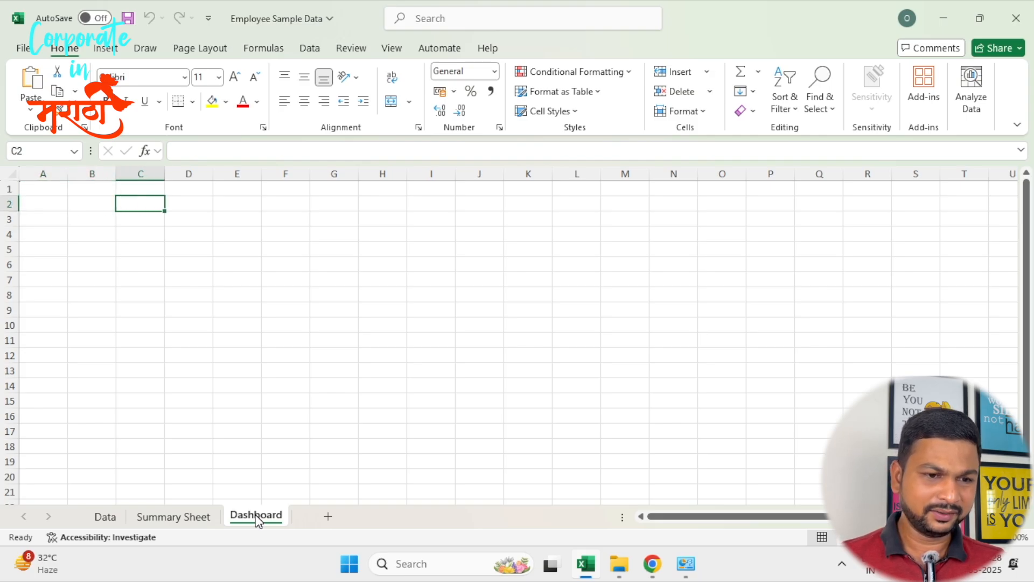
key(Left)
key(Down)
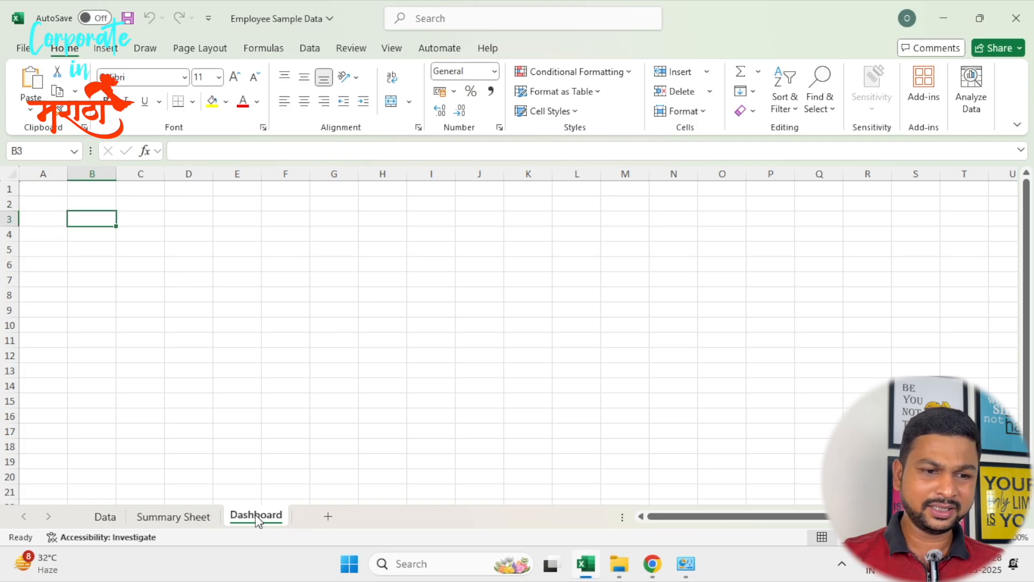
text(Year)
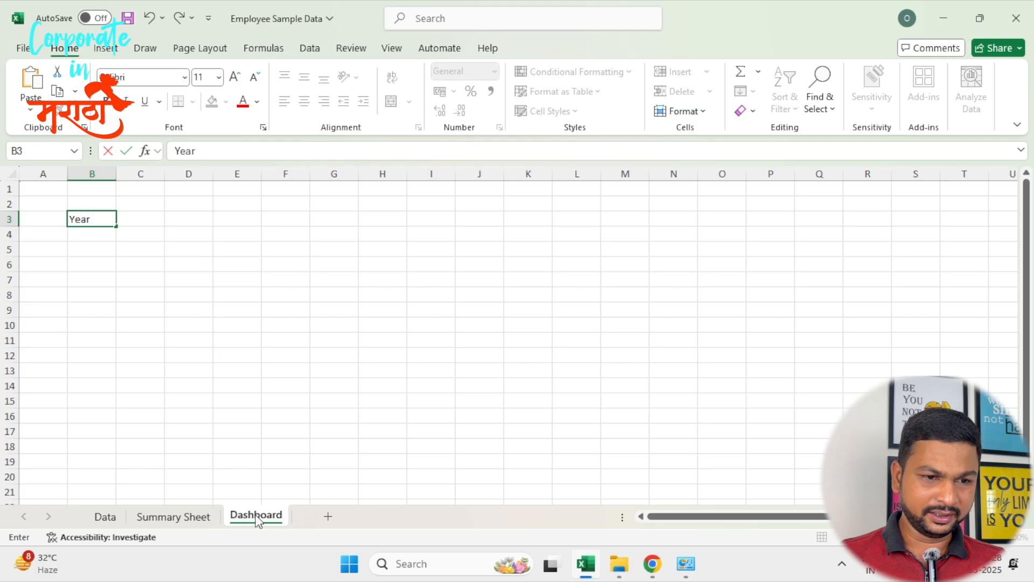
key(Tab)
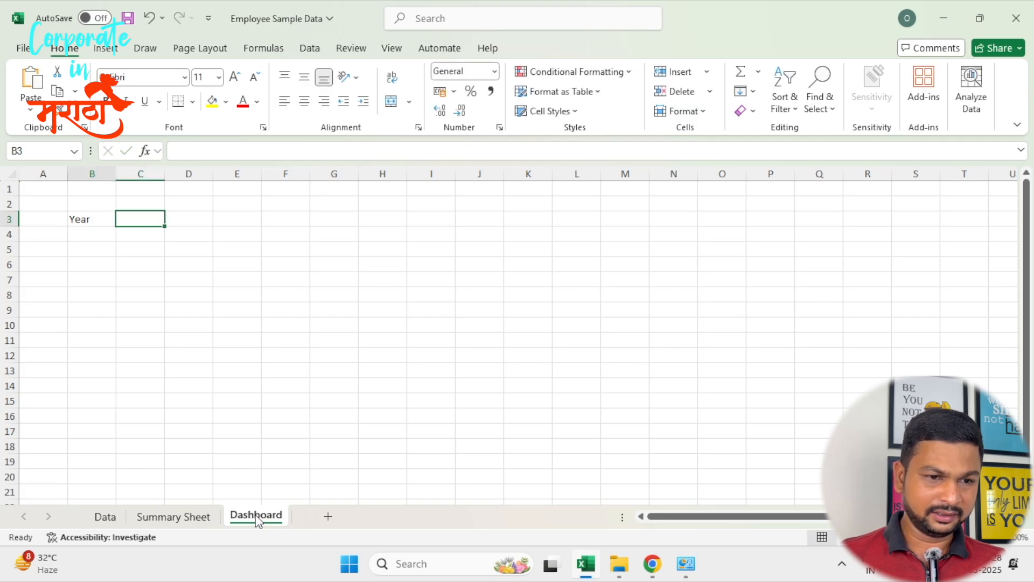
key(Left)
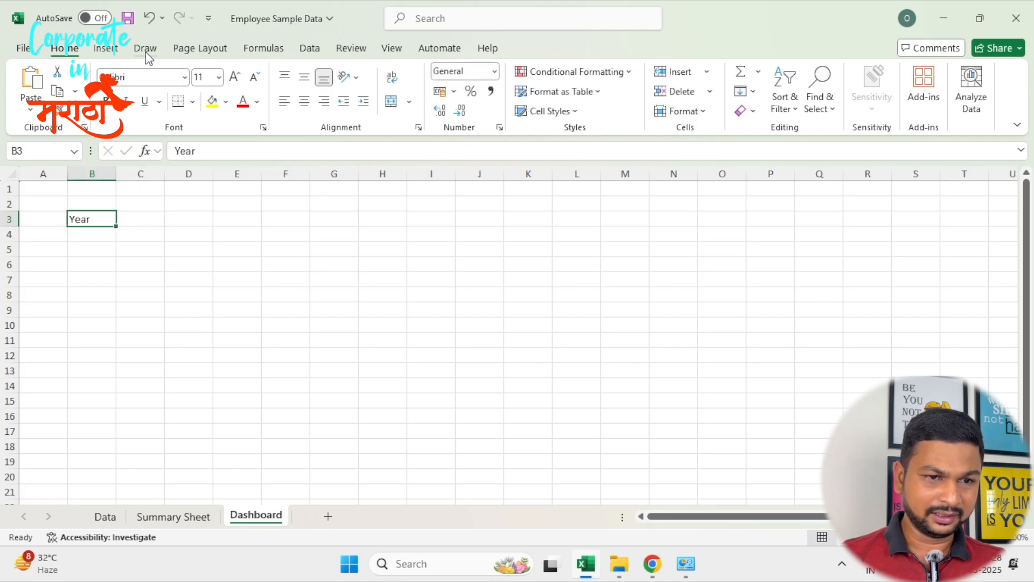
Search the stock icons for "date" and insert the solid calendar icon with an empty page
click(110, 49)
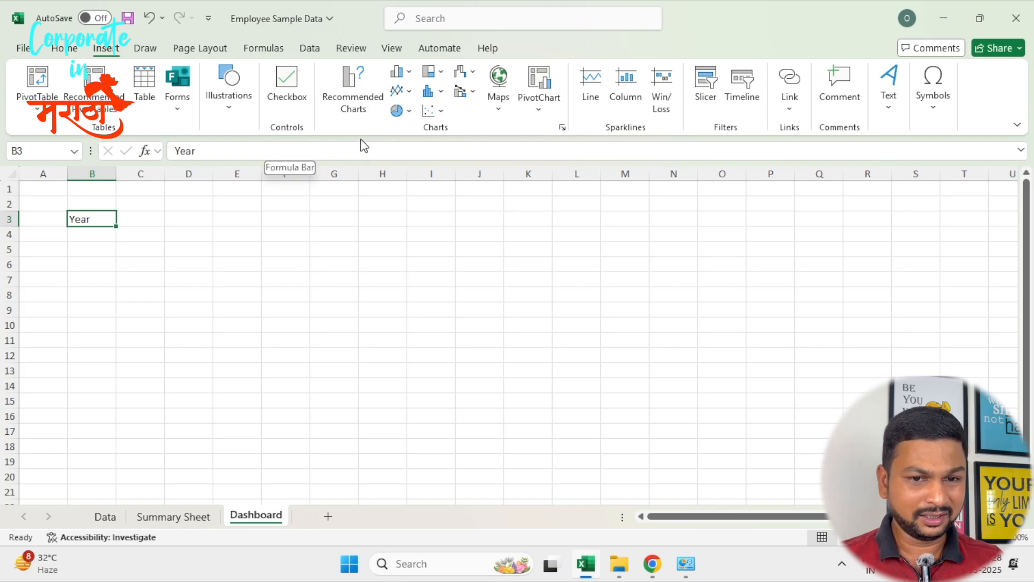
click(232, 112)
click(289, 161)
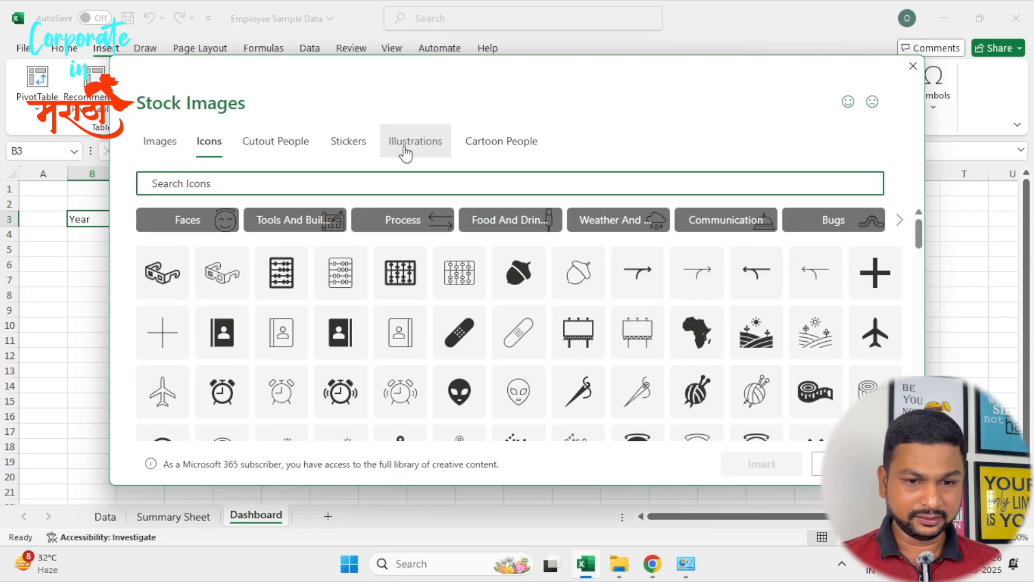
click(382, 185)
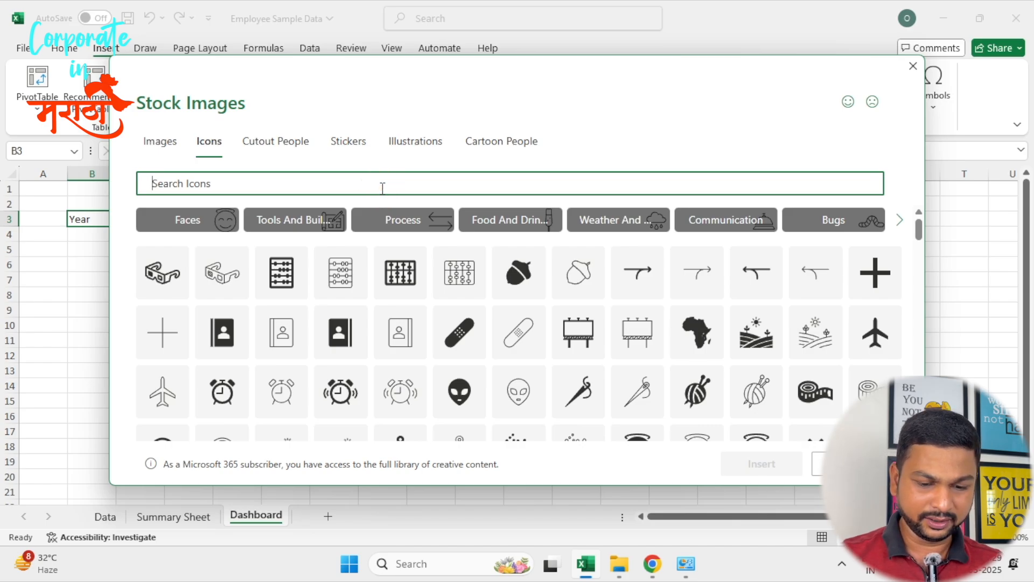
text(date)
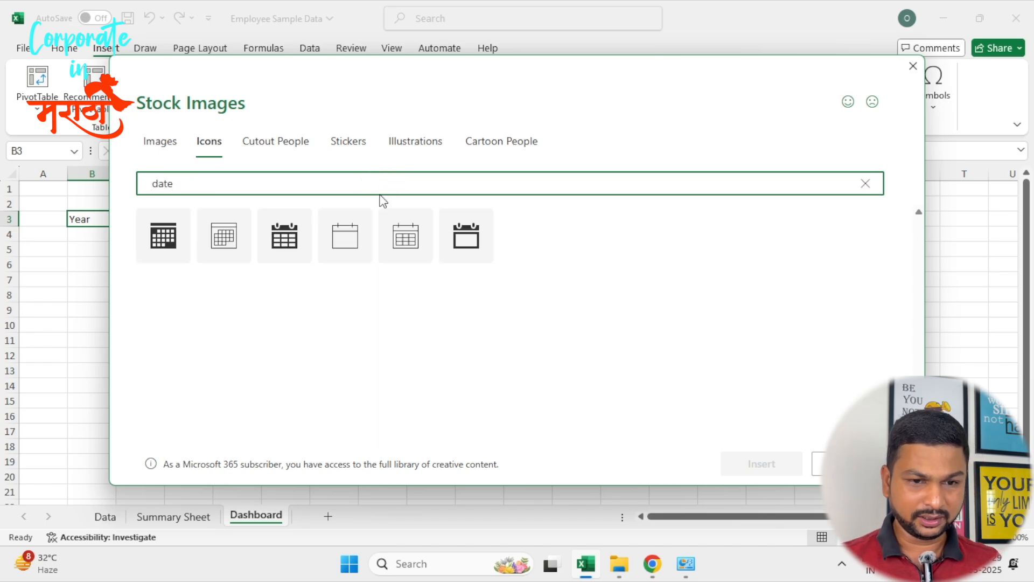
click(461, 238)
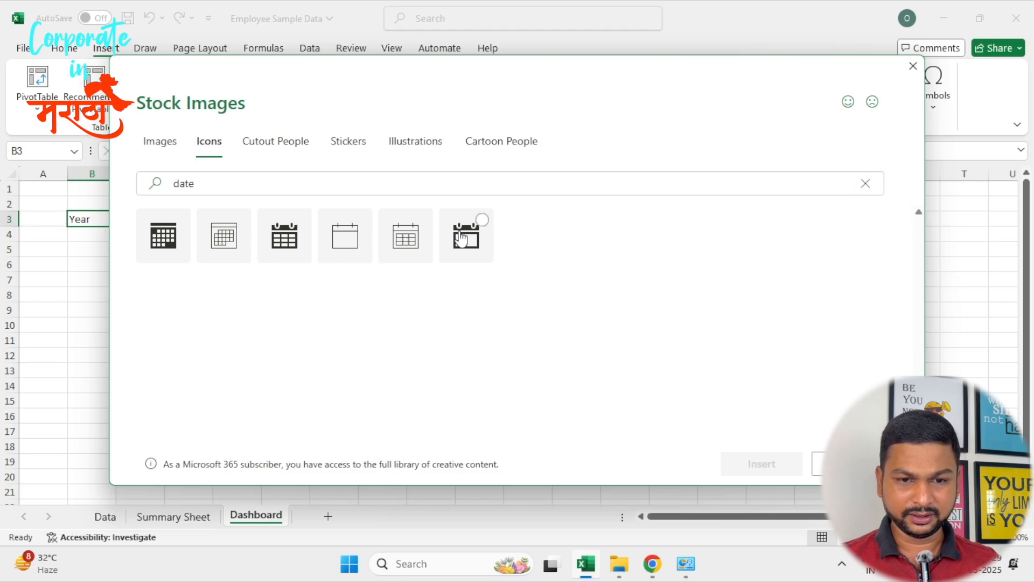
click(461, 238)
click(767, 464)
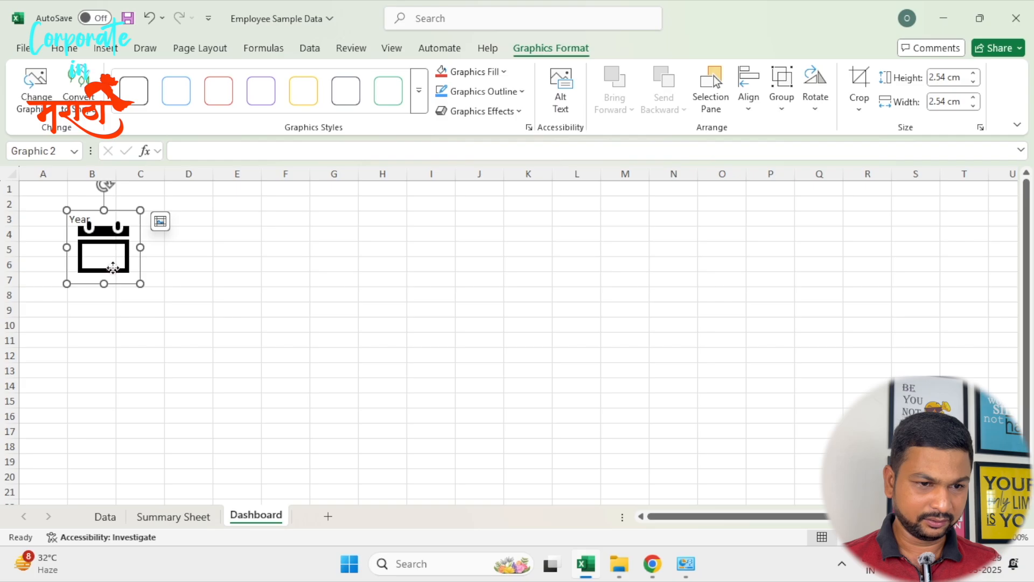
Move the calendar icon so it frames the Year label, and insert a blank row above row 1
drag(113, 267, 90, 226)
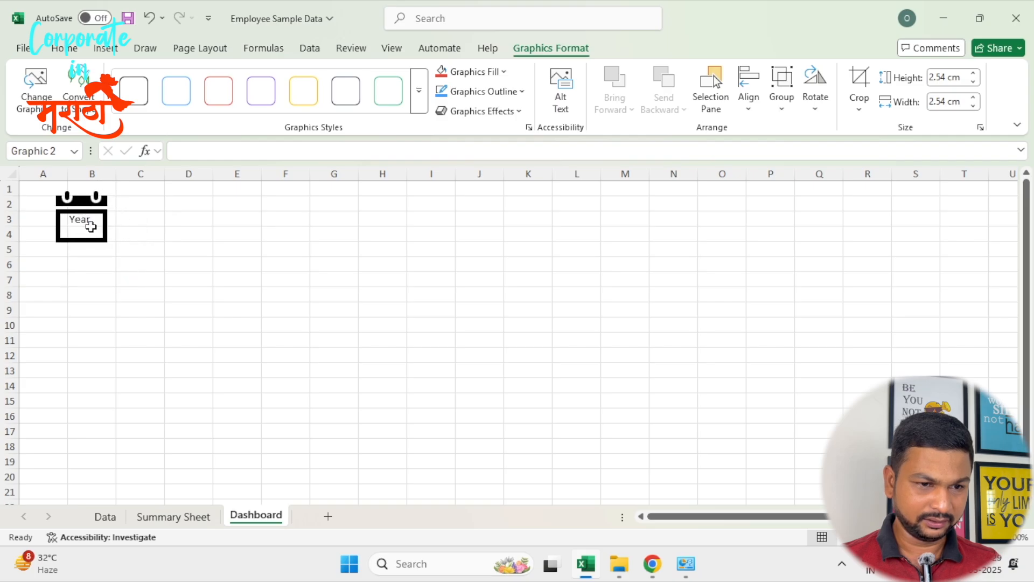
click(221, 184)
key(shift+space)
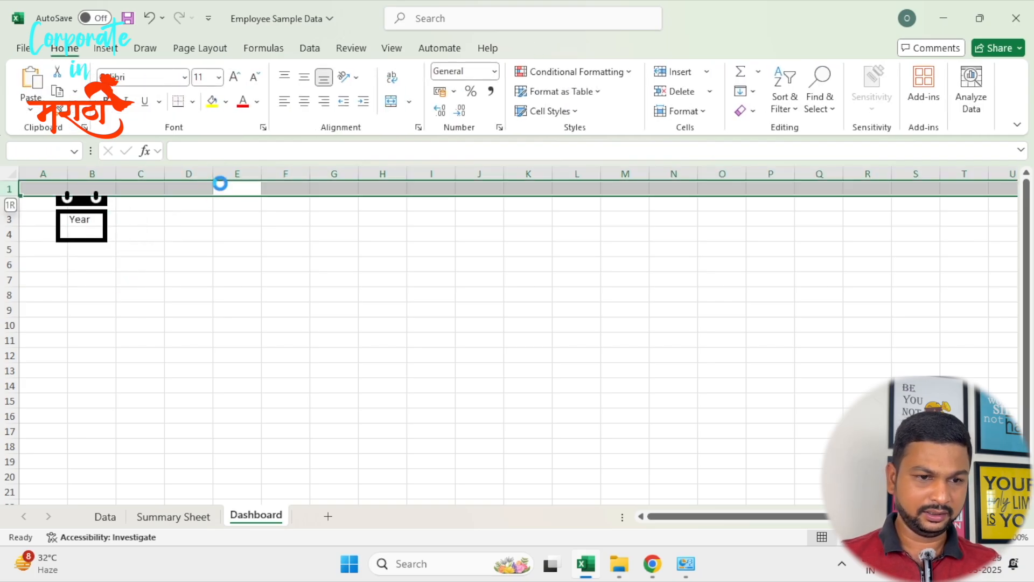
key(ctrl+shift+plus)
click(220, 183)
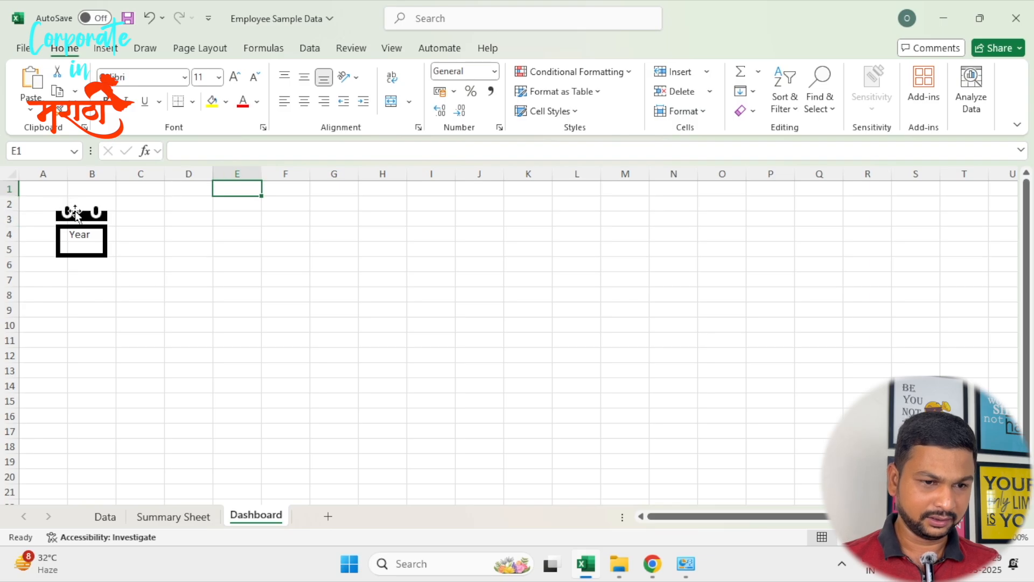
Nudge the calendar icon up to centre it around the Year label and make the label in B4 bold
drag(76, 214, 75, 207)
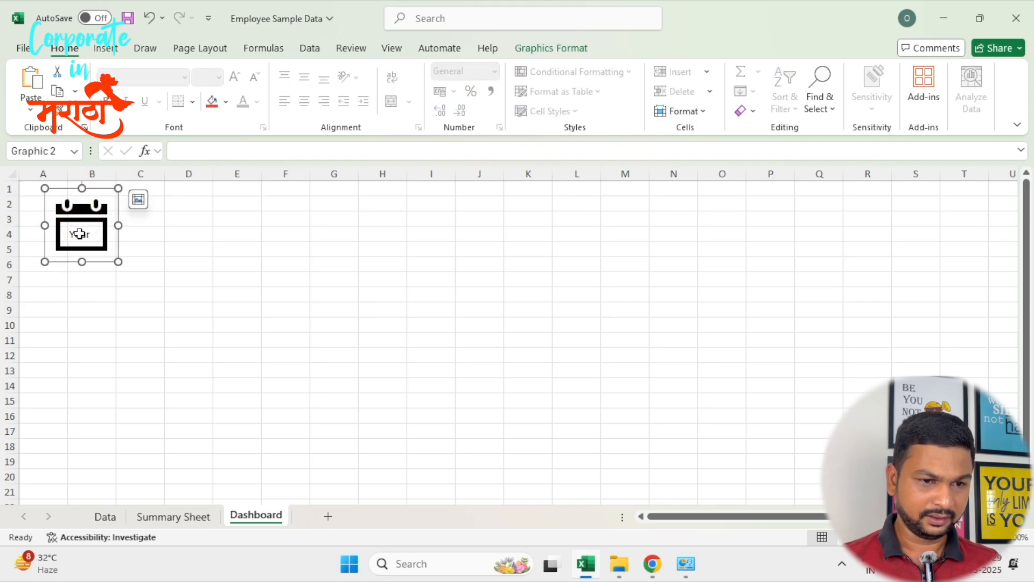
click(80, 233)
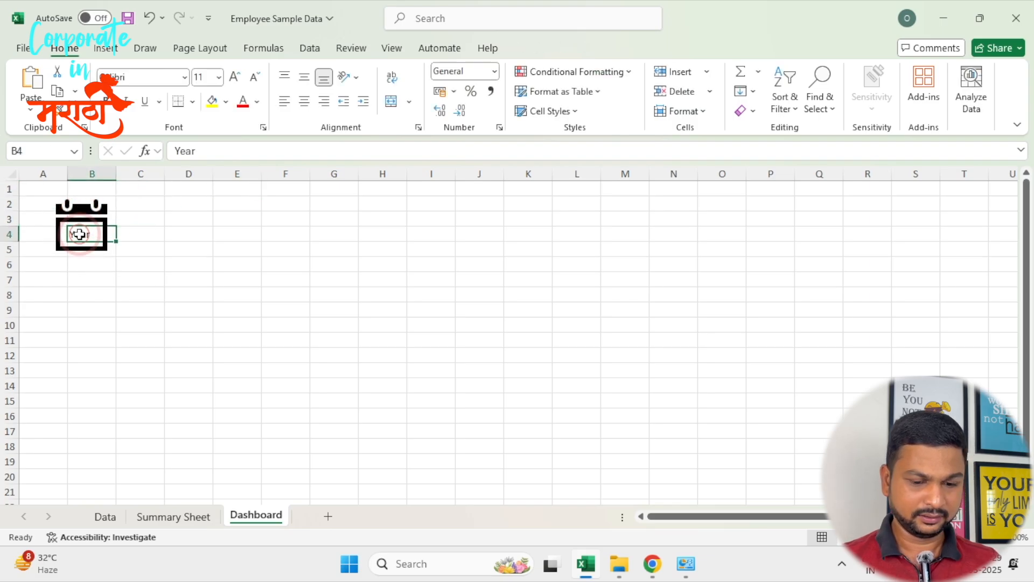
click(290, 251)
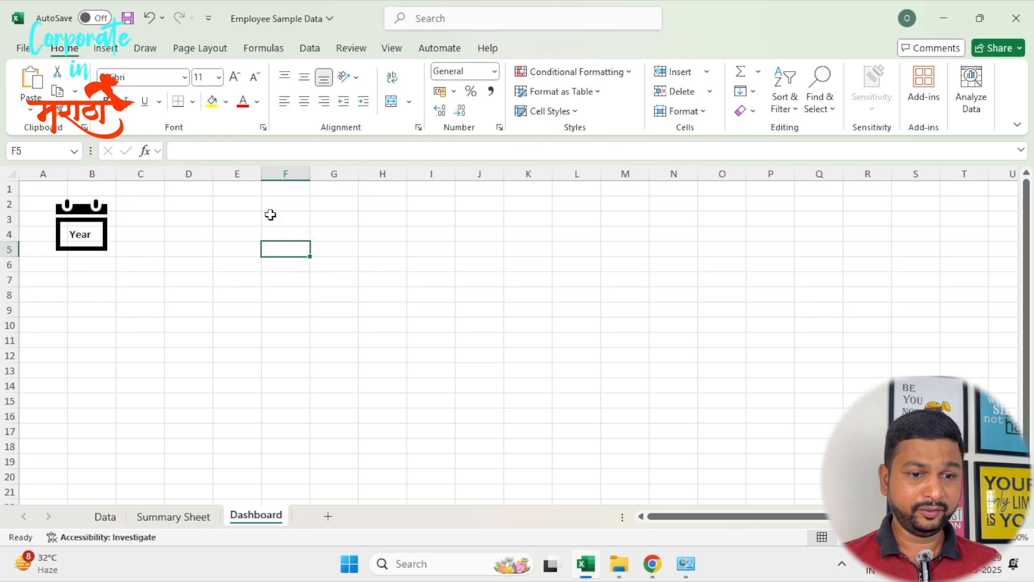
With cell E3 as the insertion point, search the stock icons for "male" and select the solid standing man icon
click(238, 219)
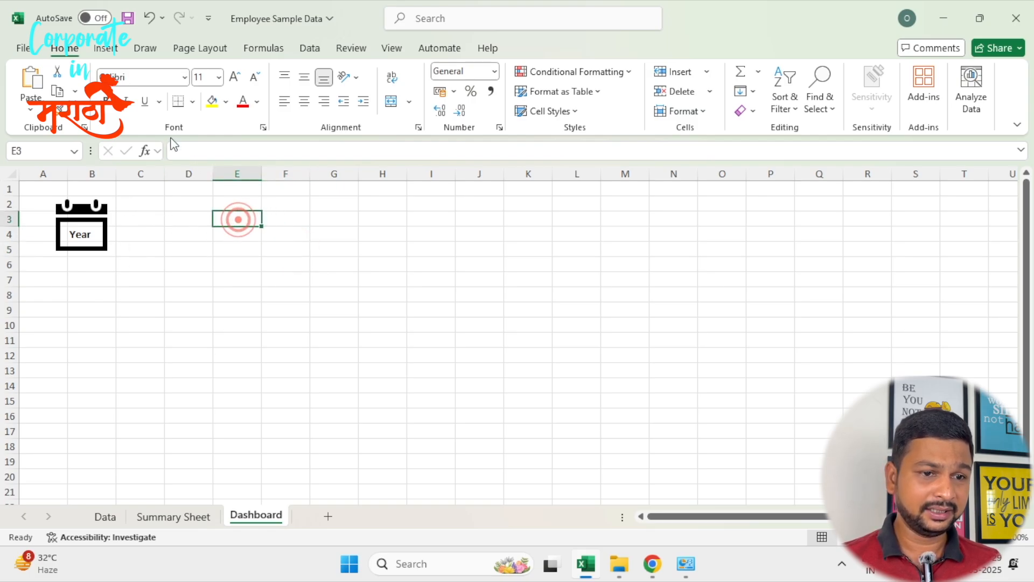
click(115, 51)
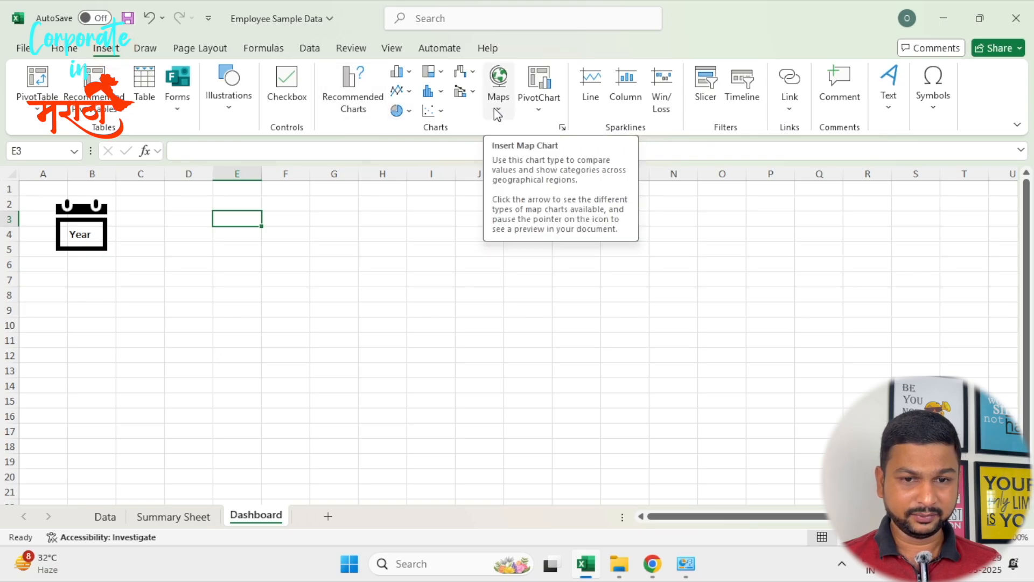
click(225, 110)
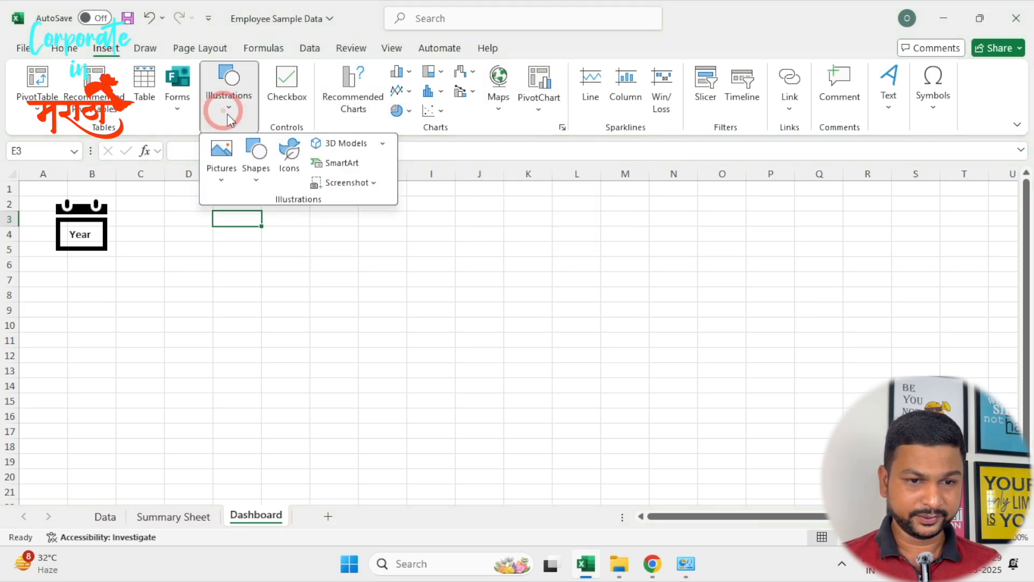
click(291, 162)
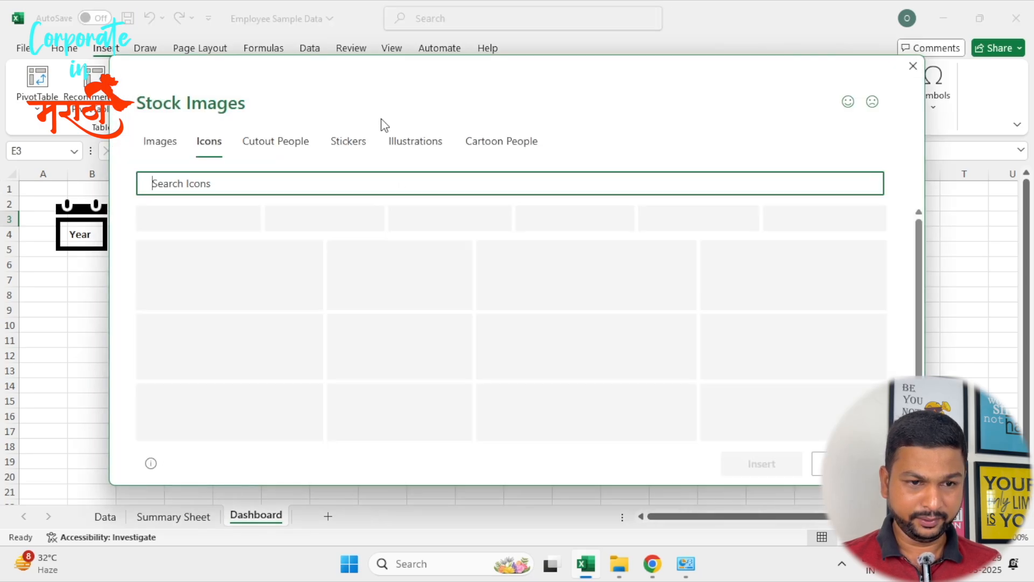
text(male)
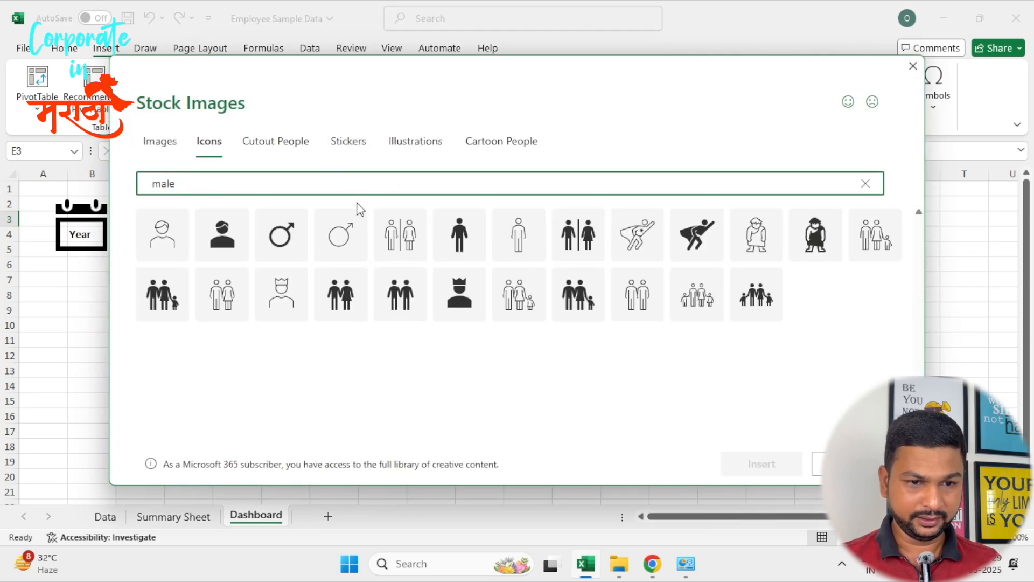
click(459, 234)
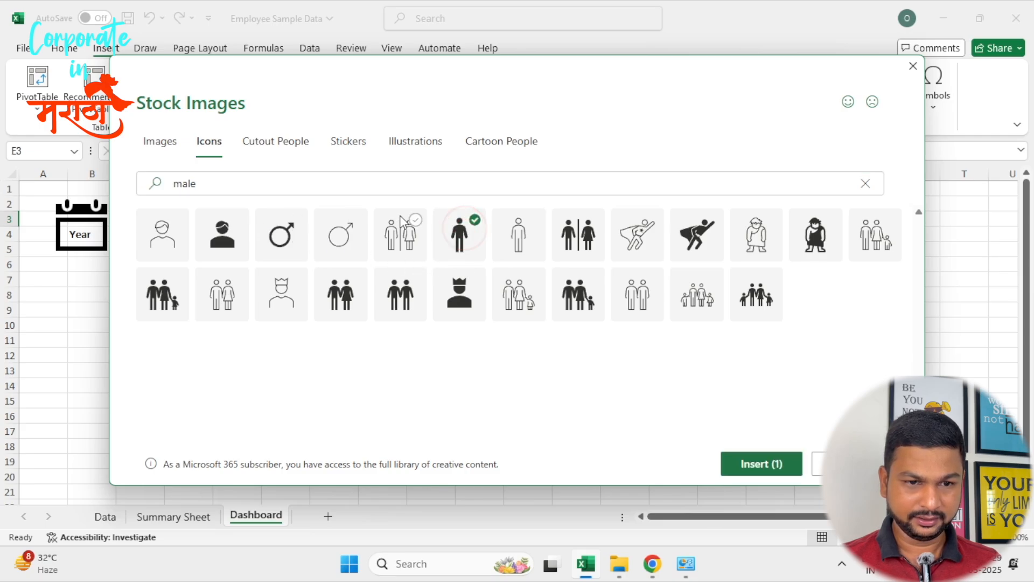
Search the stock icons for "female", add the solid standing woman icon to the selection and insert both figure icons
click(328, 189)
key(BackSpace)
key(BackSpace)
key(BackSpace)
key(BackSpace)
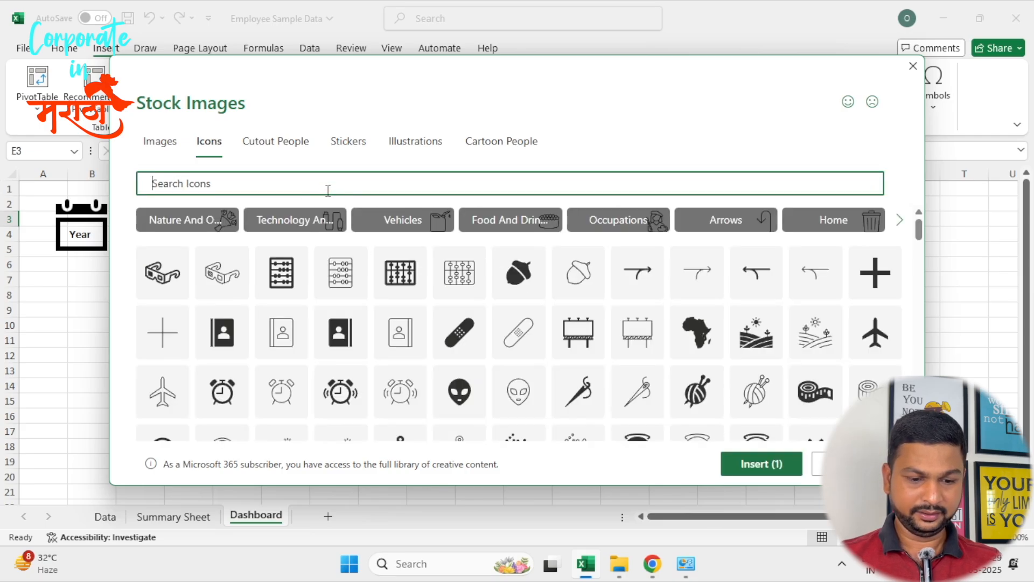
text(female)
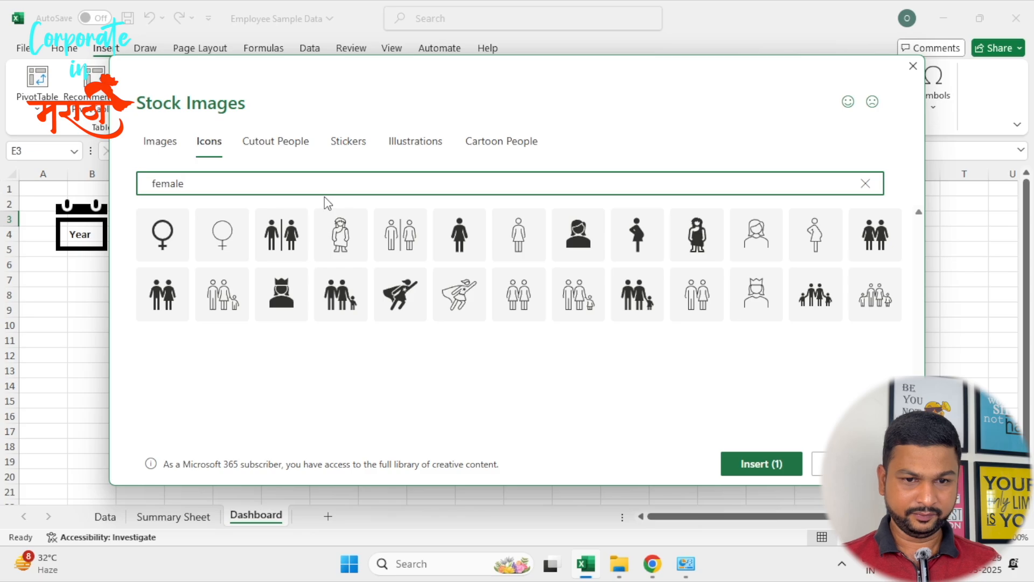
click(457, 240)
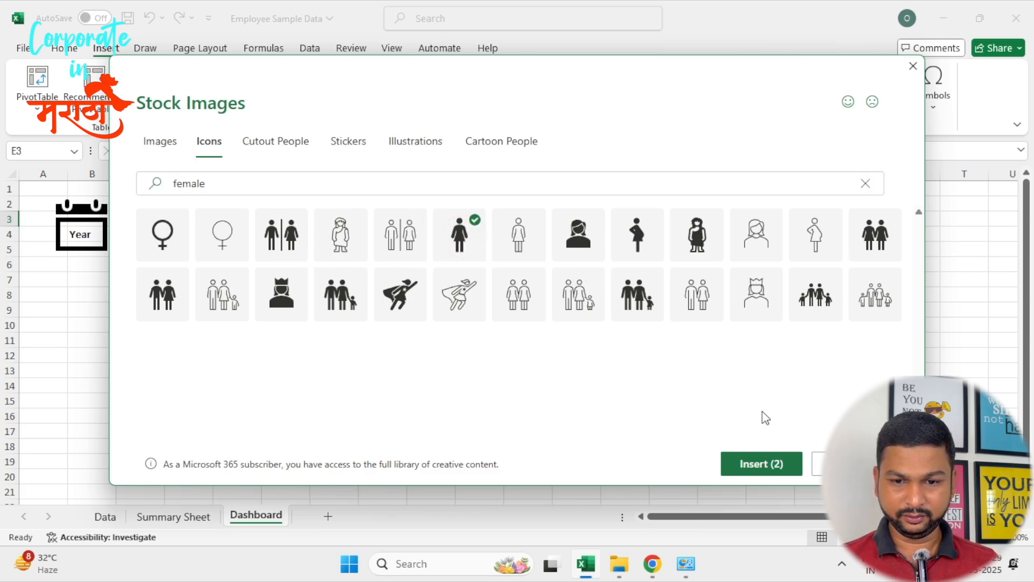
click(761, 463)
click(337, 273)
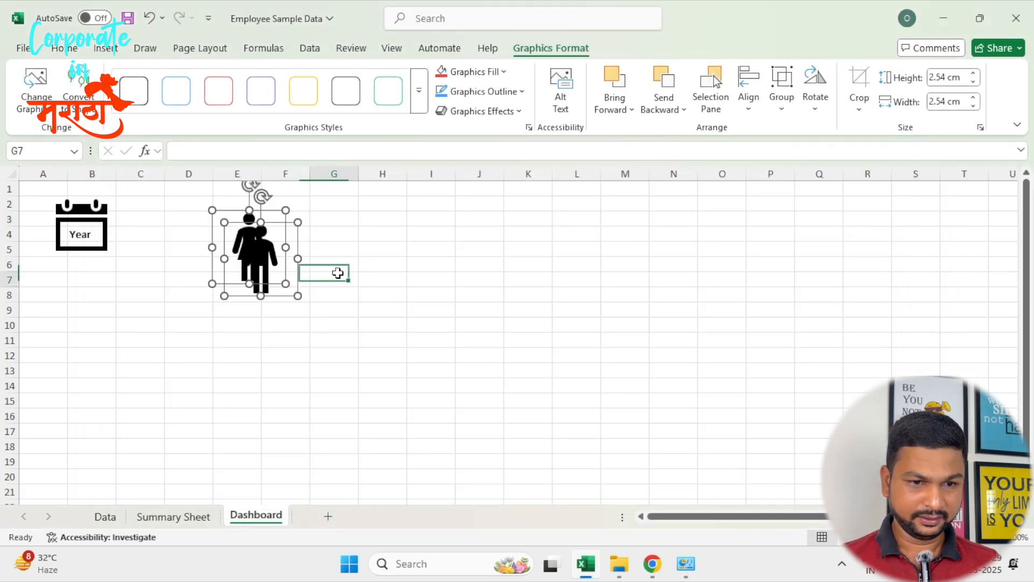
Separate the two figure icons, shrink the woman icon to 2.2 cm and place it across columns D and E in rows 2 to 5
drag(272, 258, 399, 245)
click(245, 257)
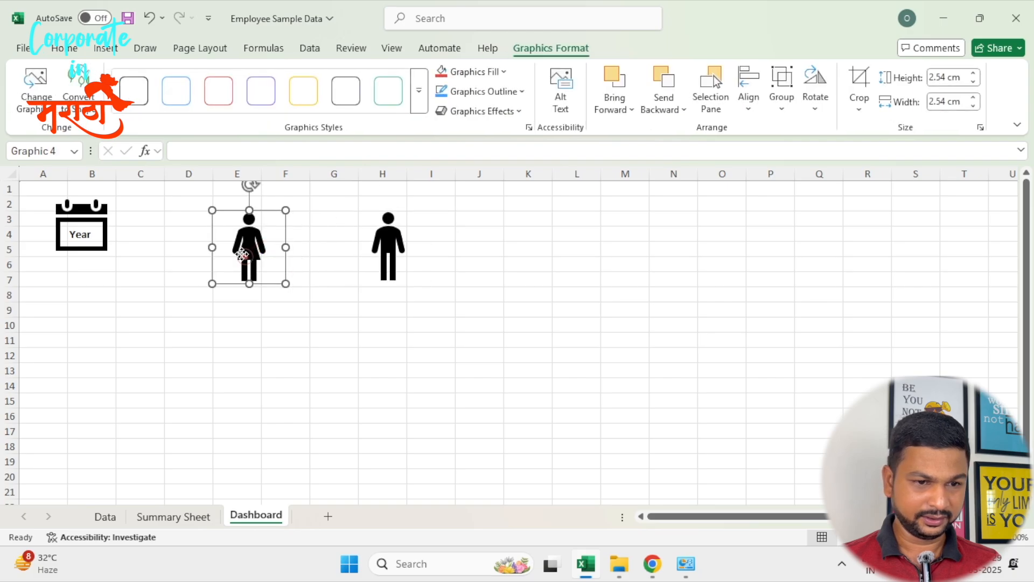
drag(245, 256, 207, 236)
drag(248, 190, 239, 200)
drag(215, 233, 221, 224)
Move the man icon to the boundary of columns G and H, shrink it to about the woman icon's size and level both icons
drag(392, 245, 358, 220)
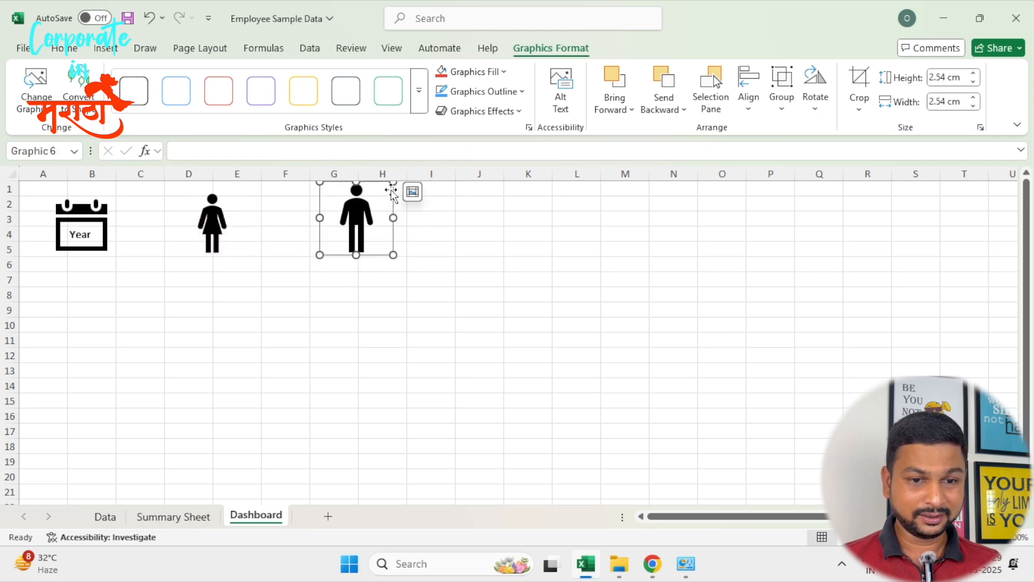
drag(391, 183, 361, 228)
click(217, 240)
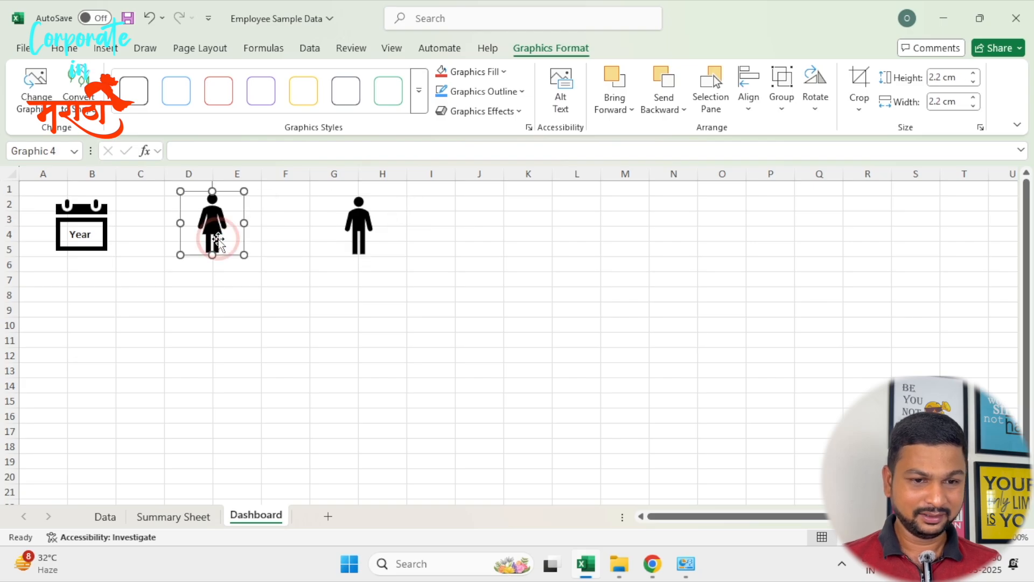
click(539, 280)
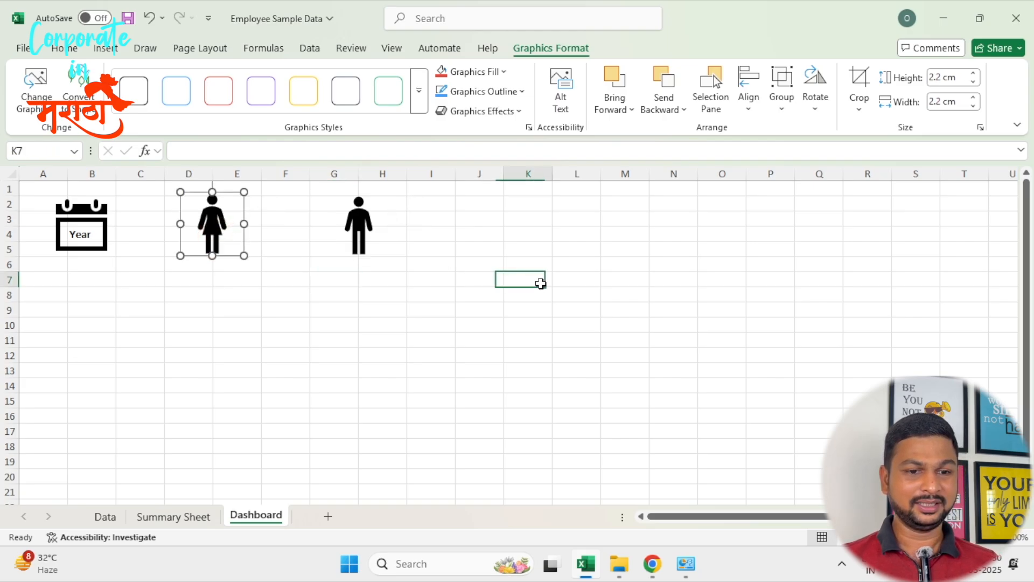
click(273, 224)
Merge and center E3:E4 beside the woman icon, and enter 45 there in bold, centered vertically
click(247, 221)
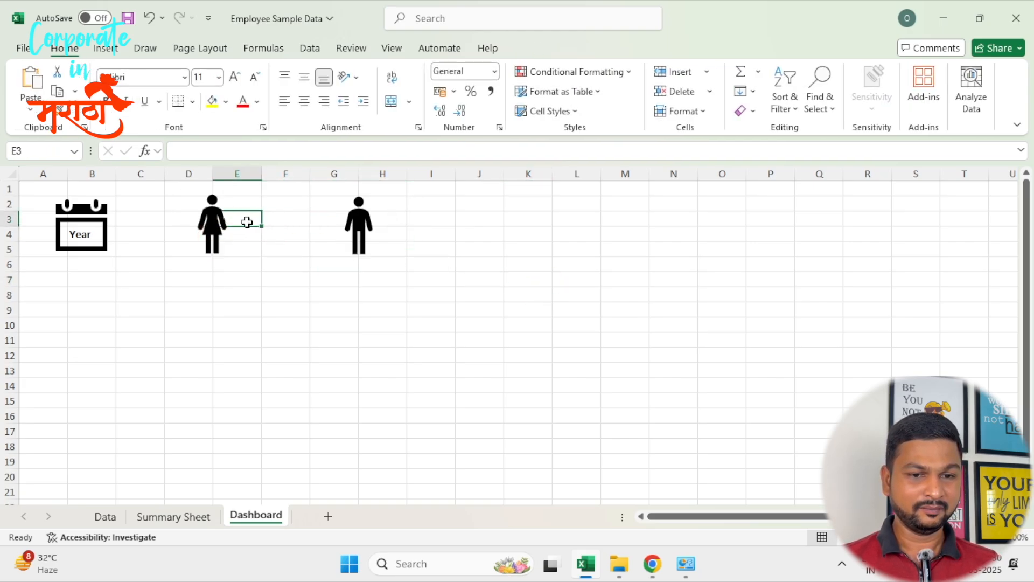
drag(246, 222, 250, 236)
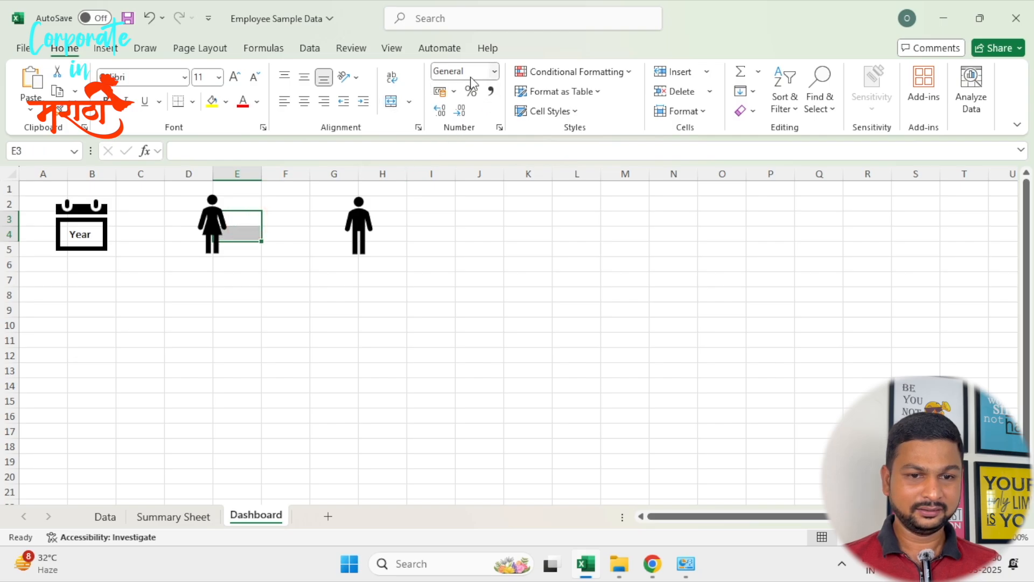
click(392, 102)
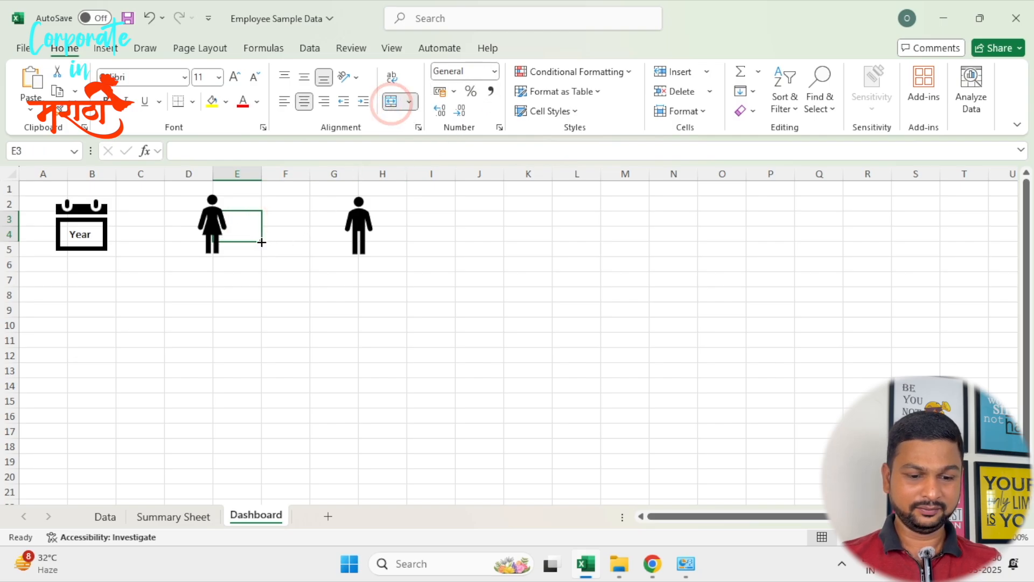
text(45)
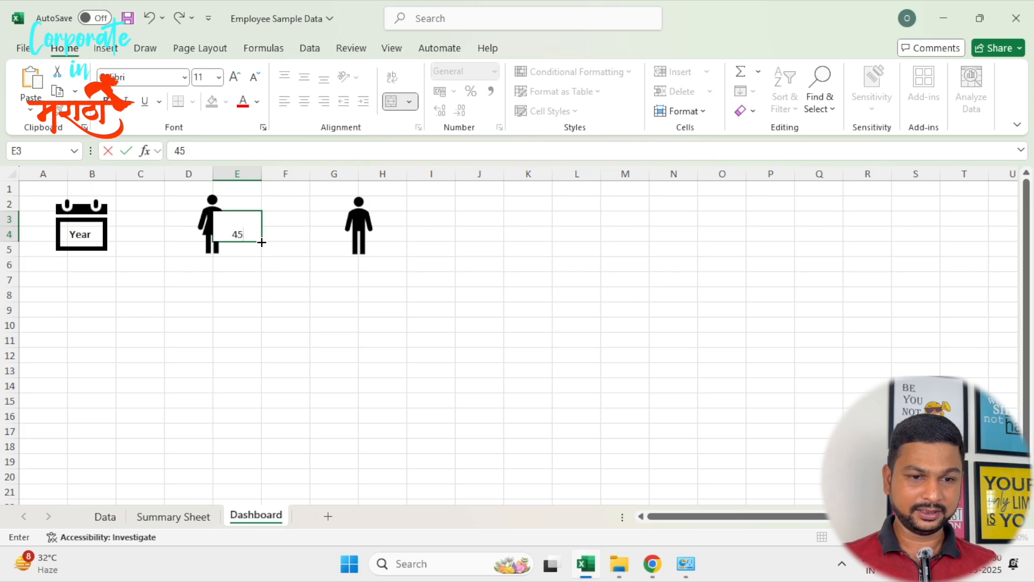
key(Tab)
key(Return)
click(251, 229)
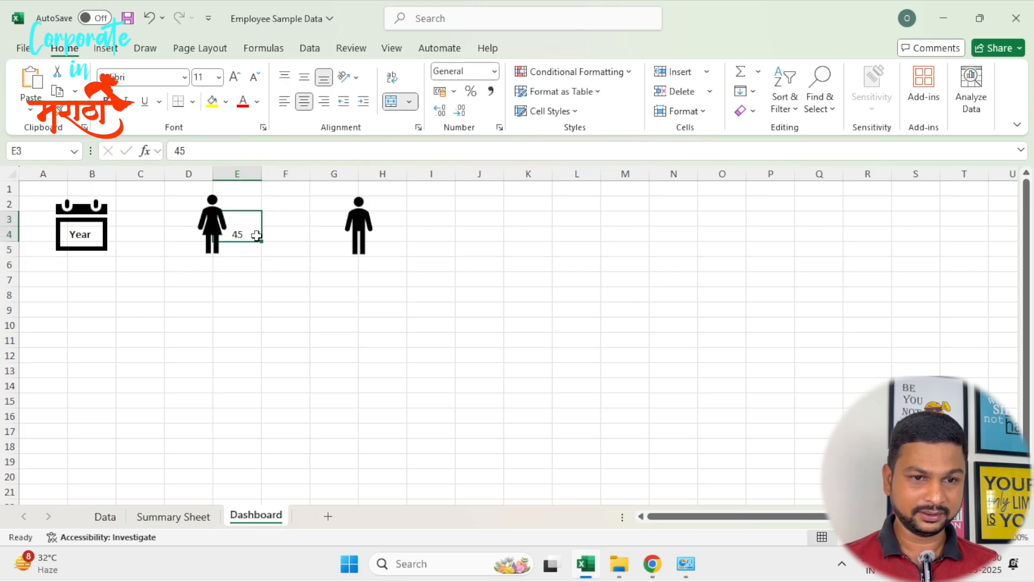
click(305, 77)
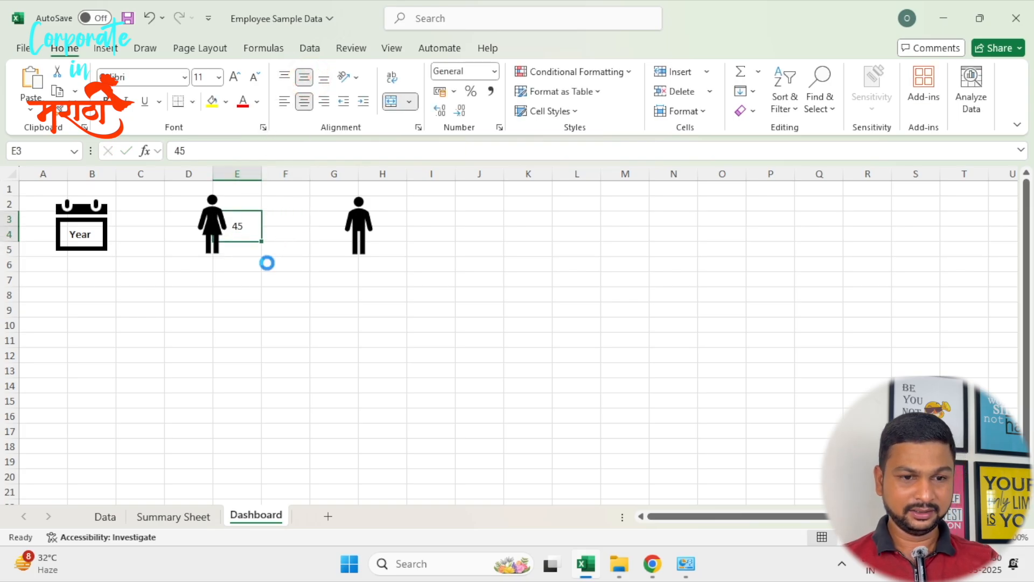
Merge and center H3:H4 beside the man icon, and enter 50 there in bold, centered vertically
click(389, 237)
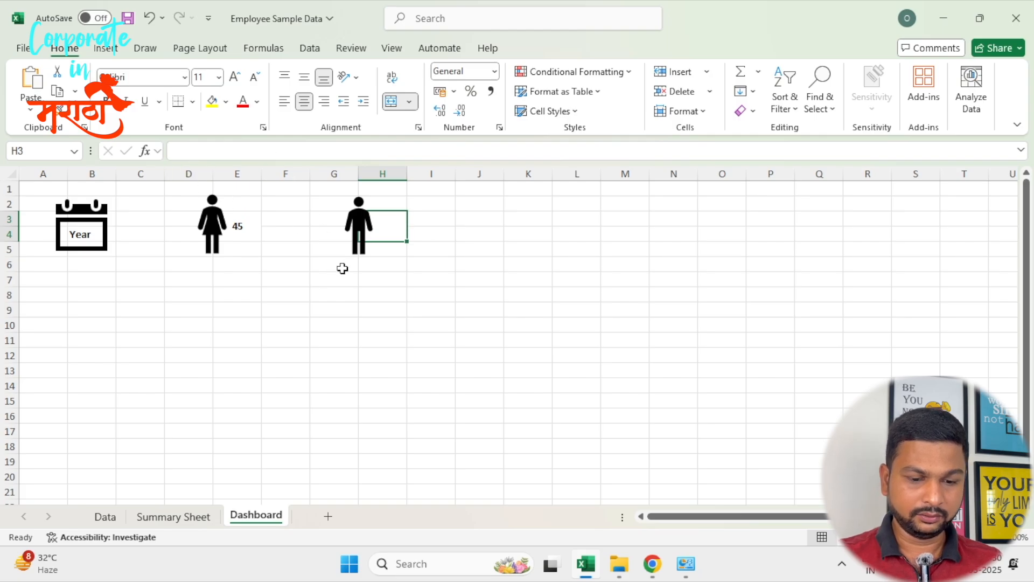
text(50)
key(Page_Down)
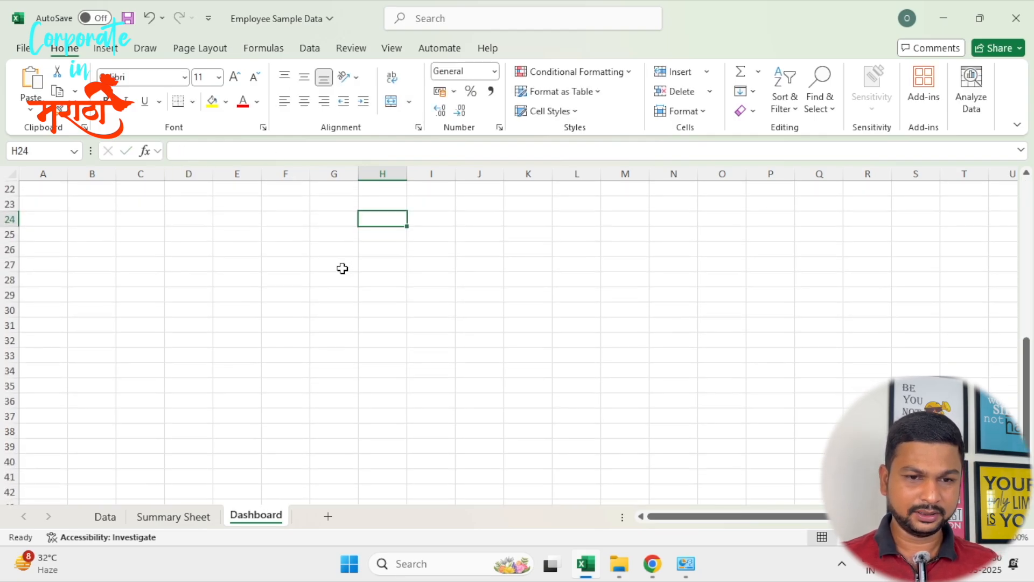
key(Page_Up)
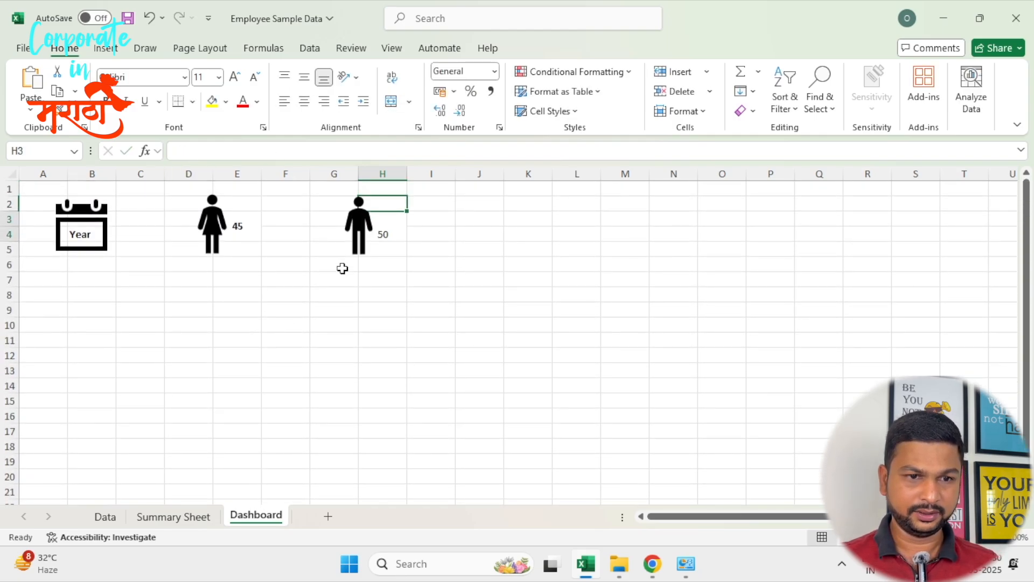
click(304, 77)
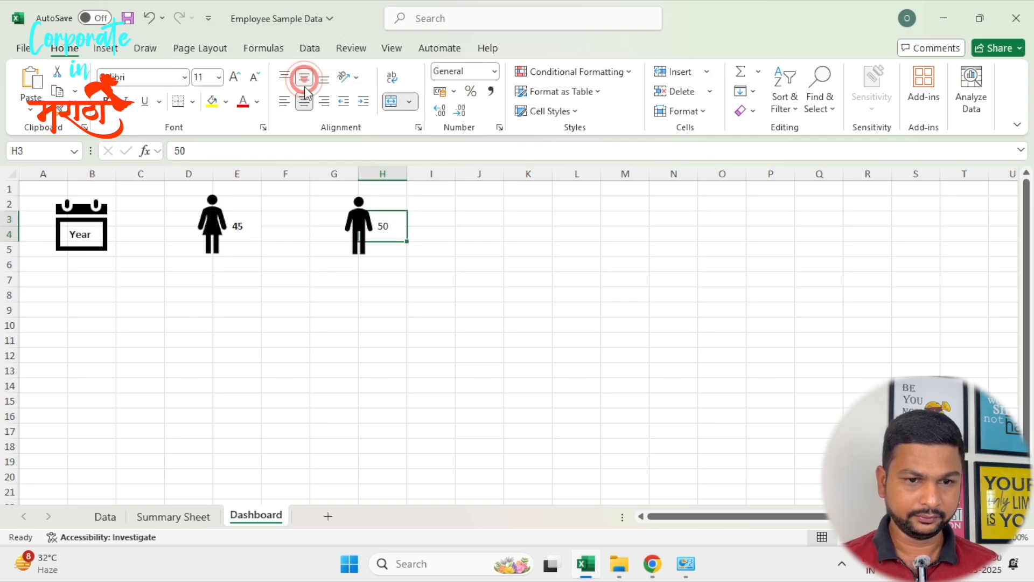
key(ctrl+b)
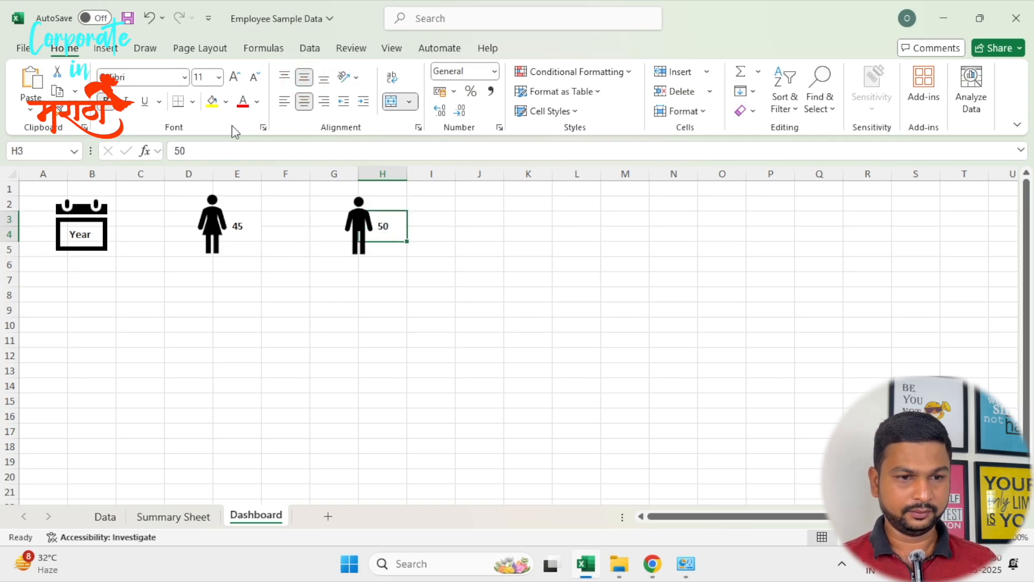
Enter the year 2021 in C4 beside the calendar icon, and make it bold and centered both vertically and horizontally
click(132, 234)
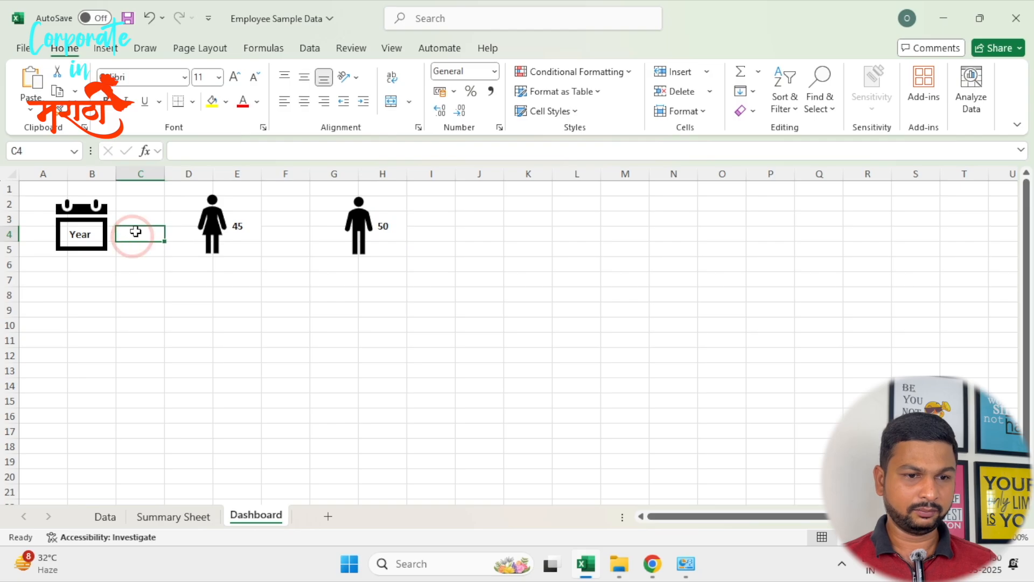
text(2021)
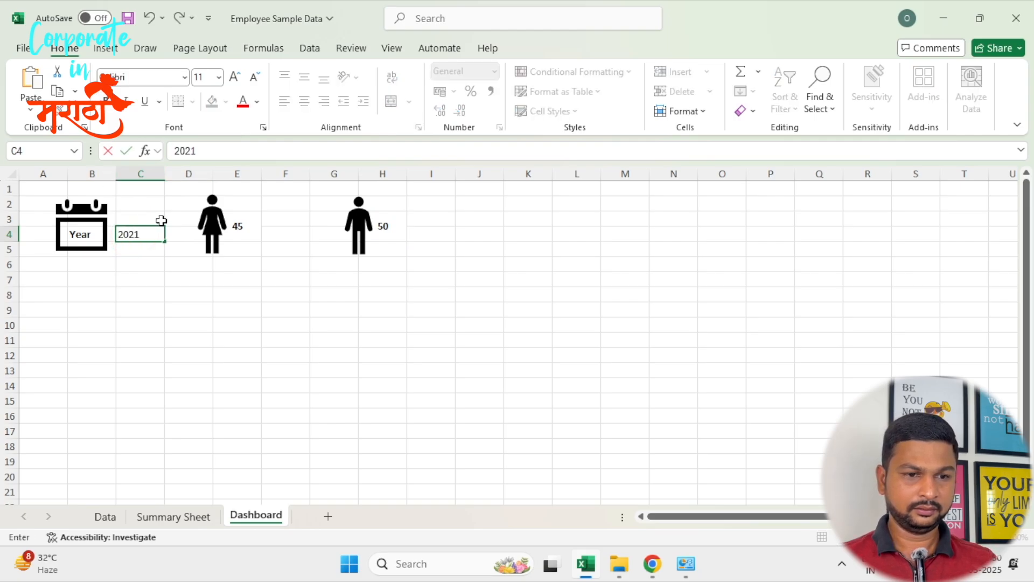
key(Return)
key(Up)
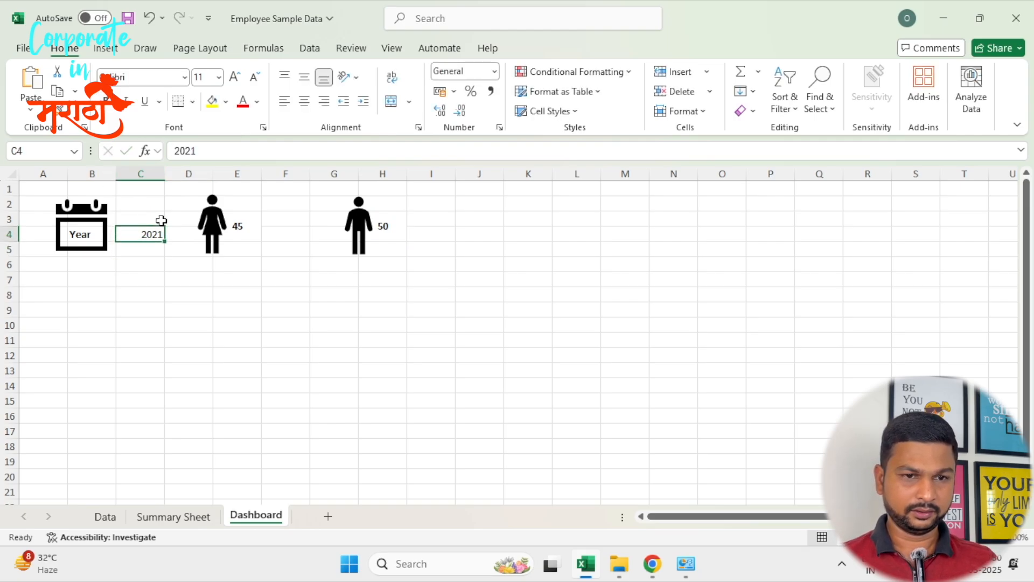
click(304, 80)
key(ctrl+b)
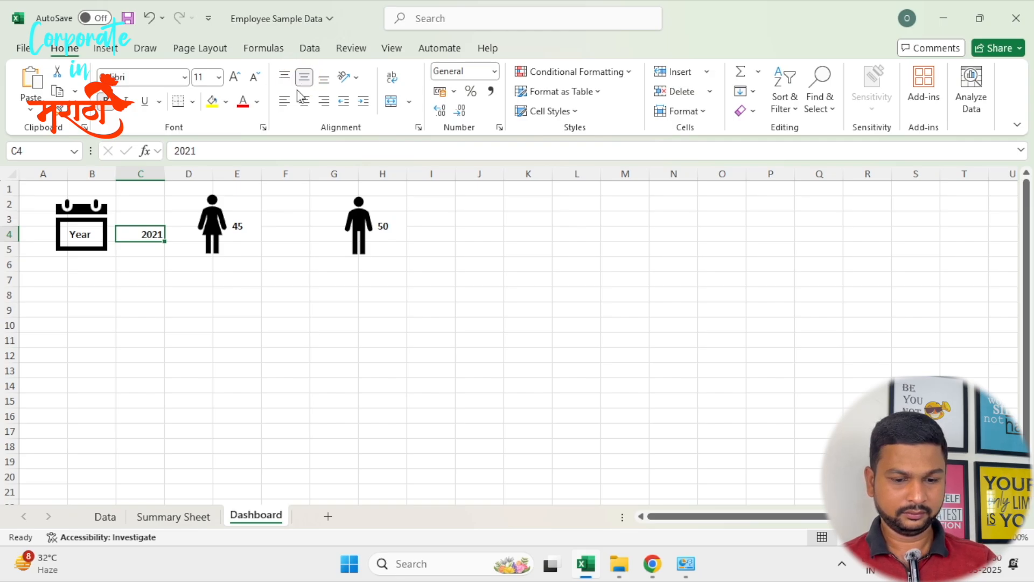
click(305, 102)
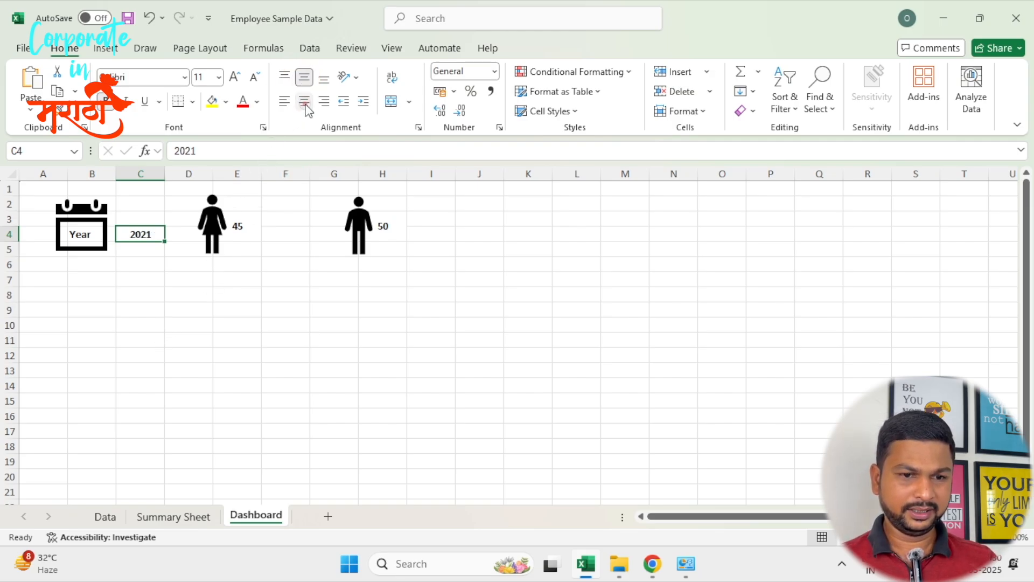
click(311, 293)
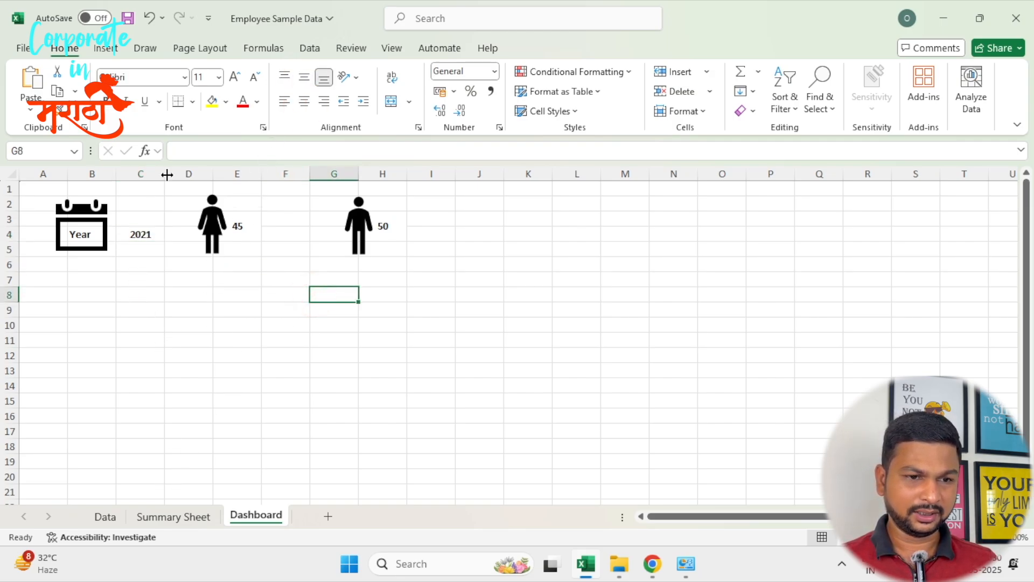
click(150, 237)
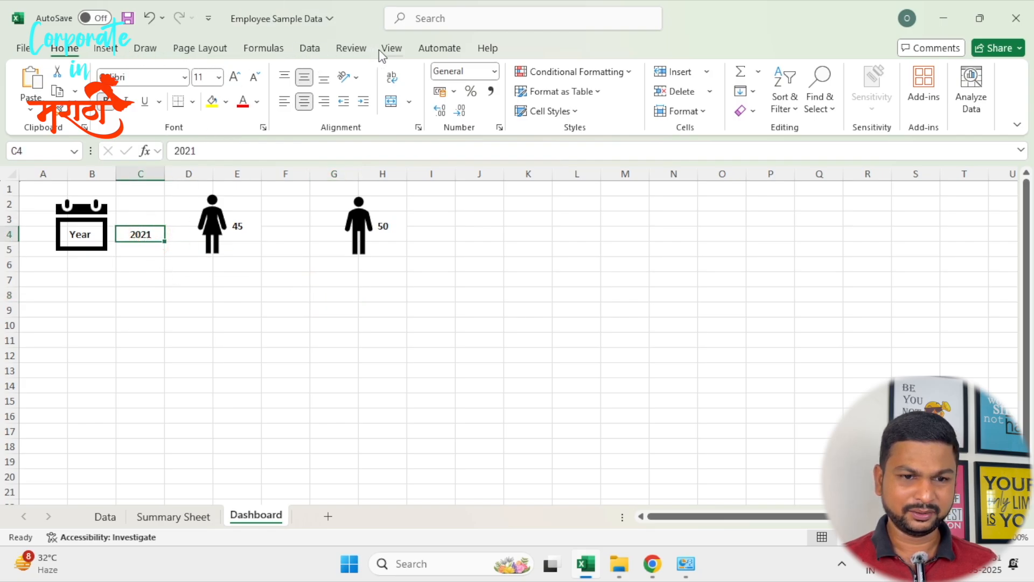
click(382, 323)
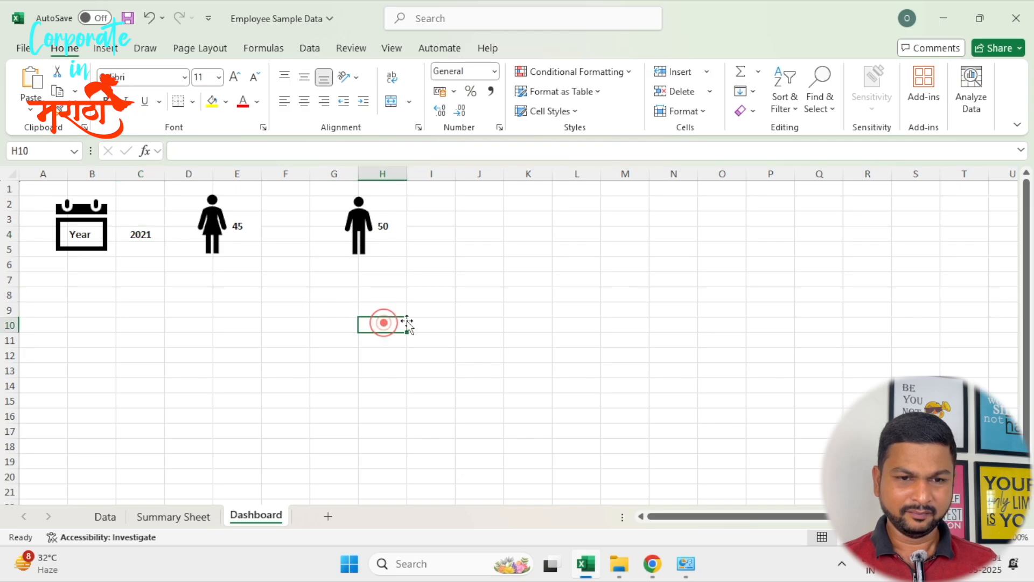
click(267, 278)
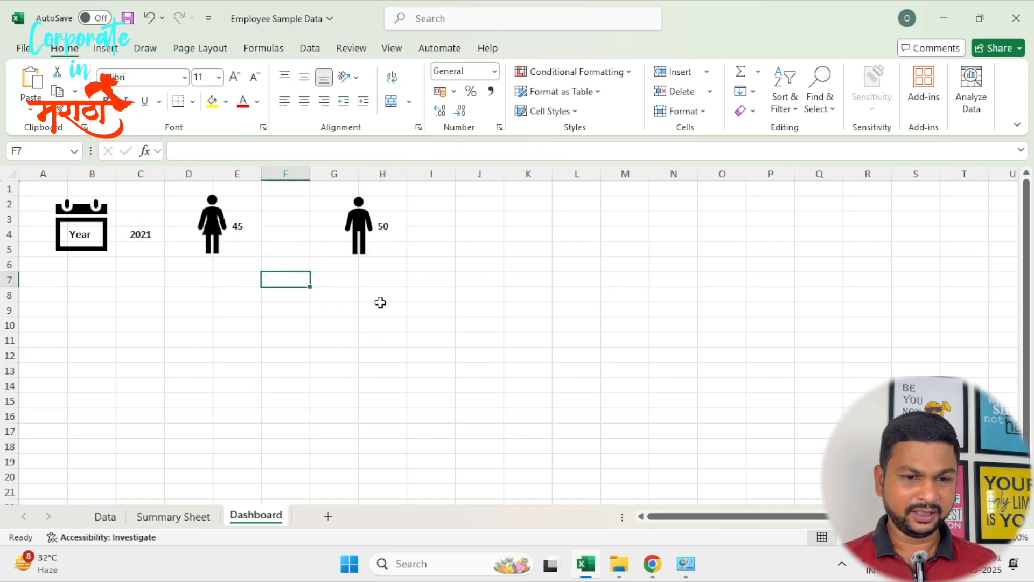
drag(76, 342, 356, 435)
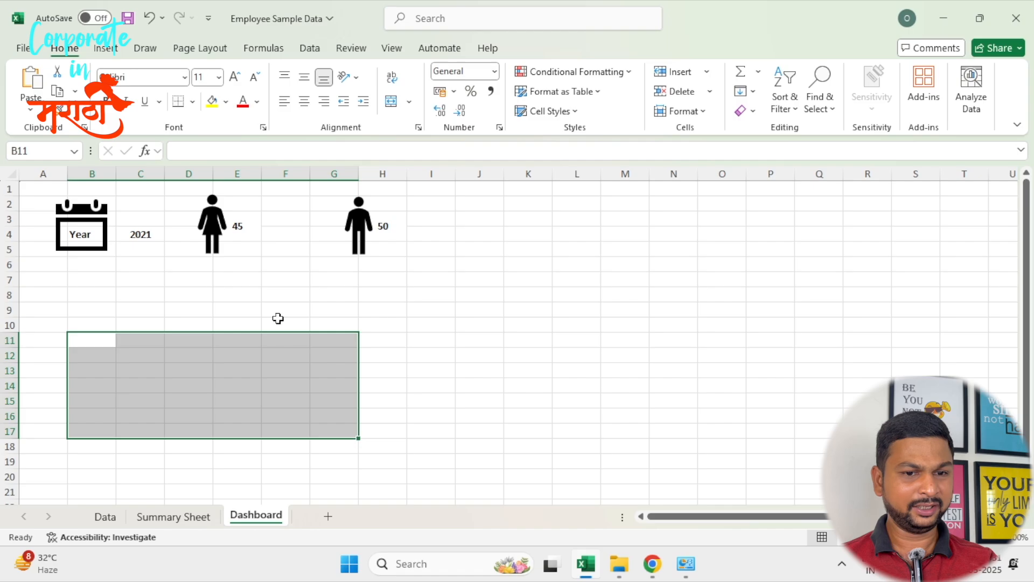
click(496, 277)
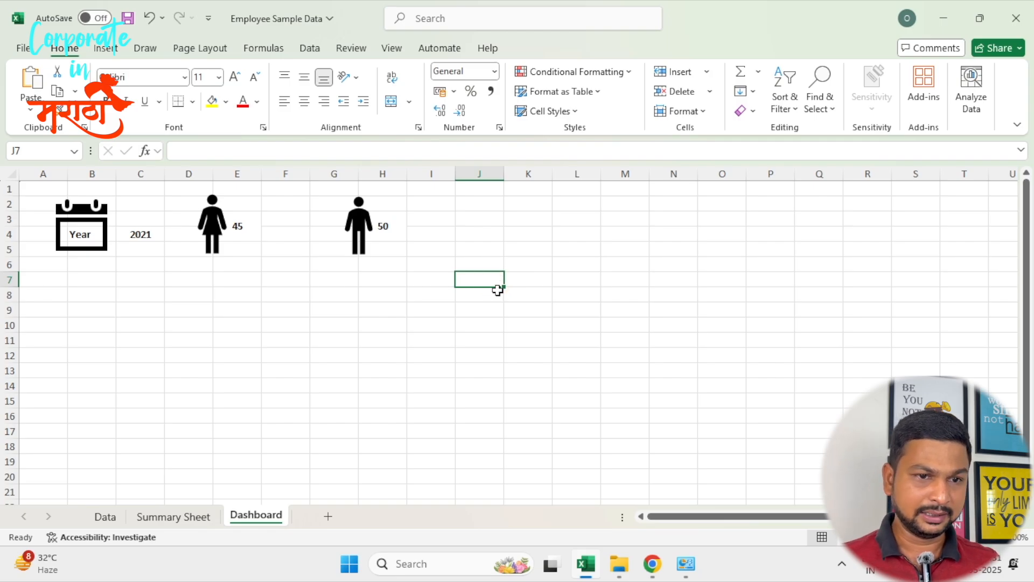
Look over the Summary Sheet and the employee table on the Data sheet, and return to the Dashboard sheet
click(170, 515)
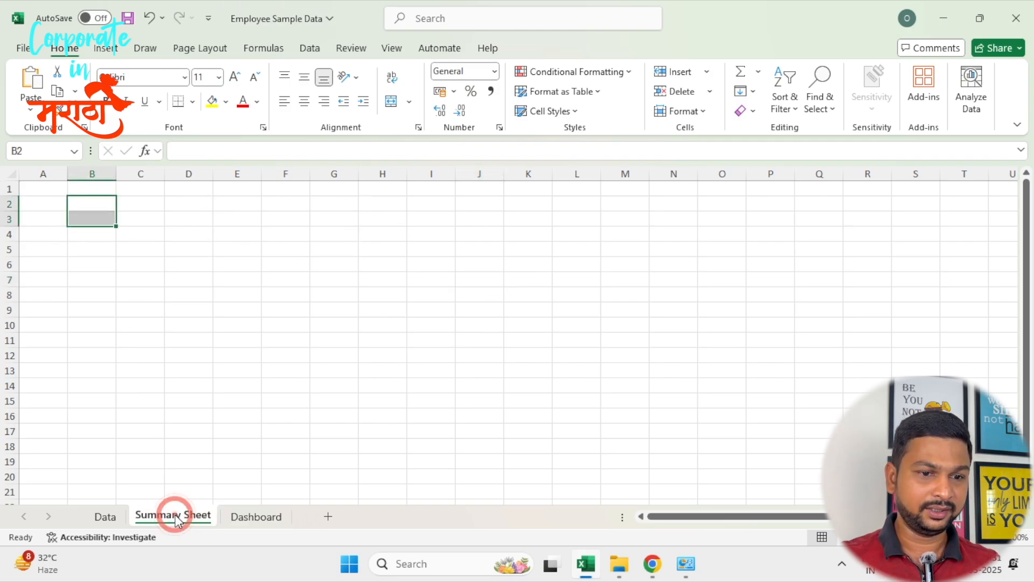
click(105, 516)
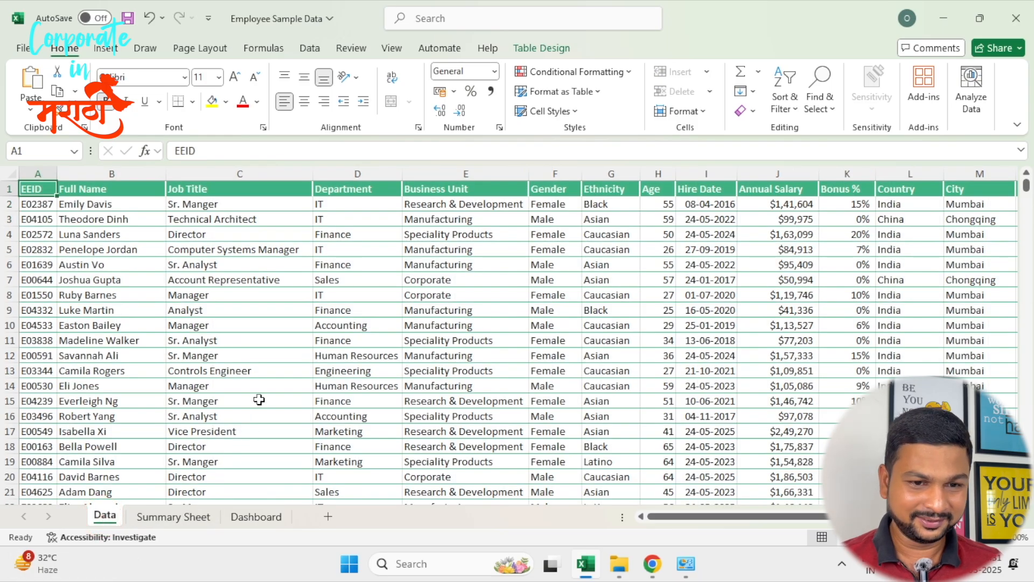
click(214, 380)
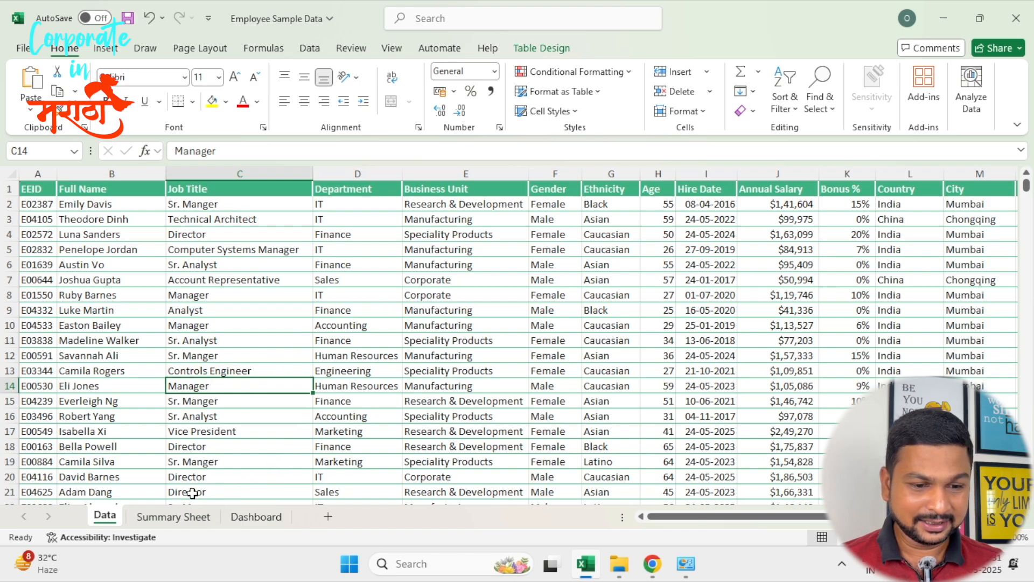
click(178, 515)
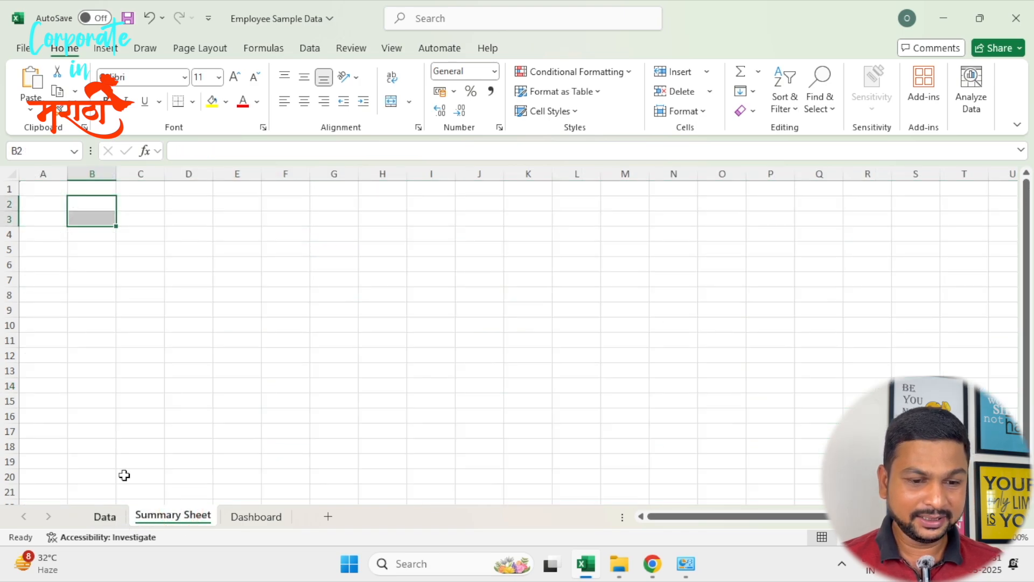
click(258, 326)
click(274, 518)
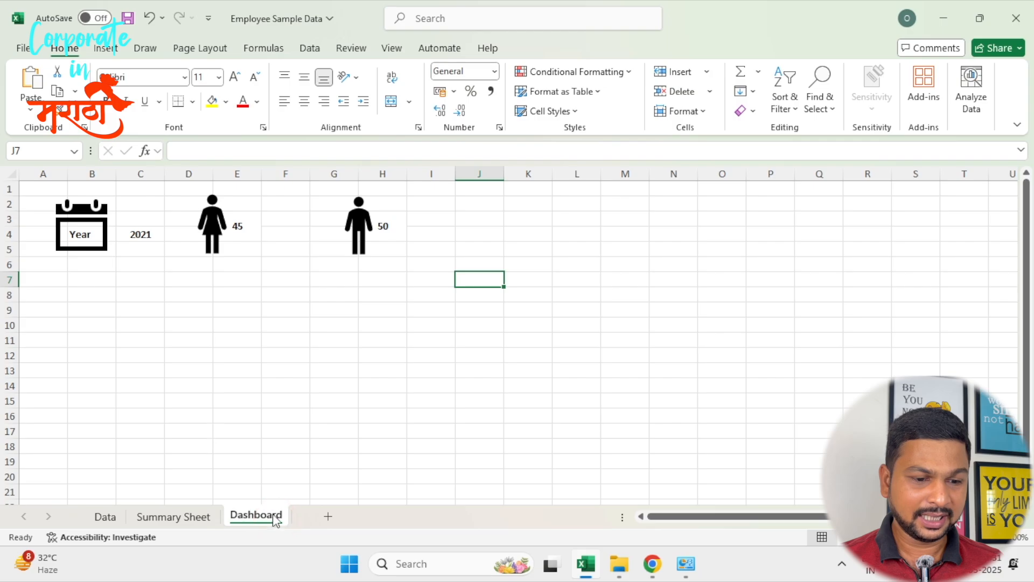
Look through the column headers of the employee table on the Data sheet, from EEID across to the last columns
click(110, 517)
click(348, 371)
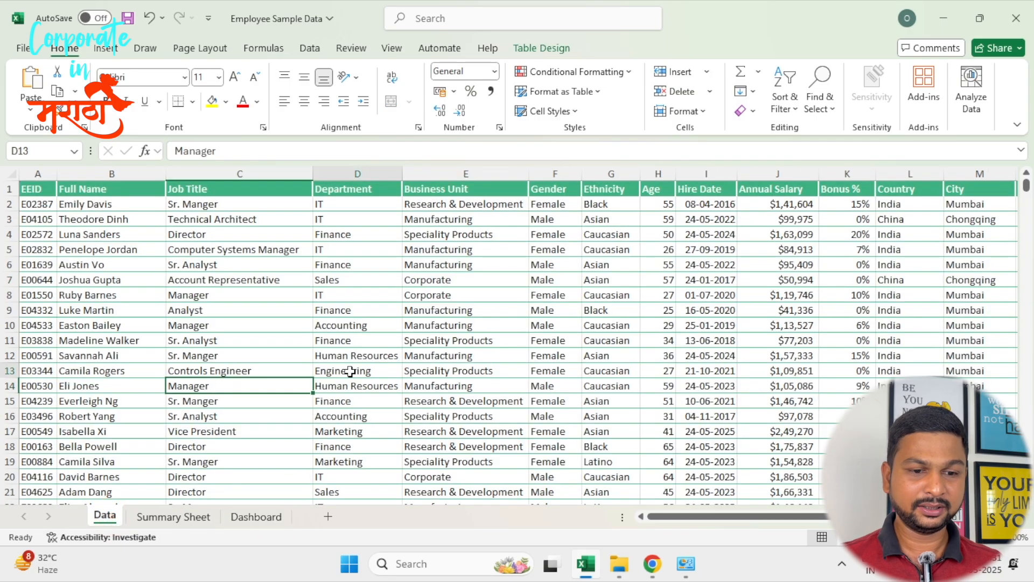
key(ctrl+Up)
key(Left)
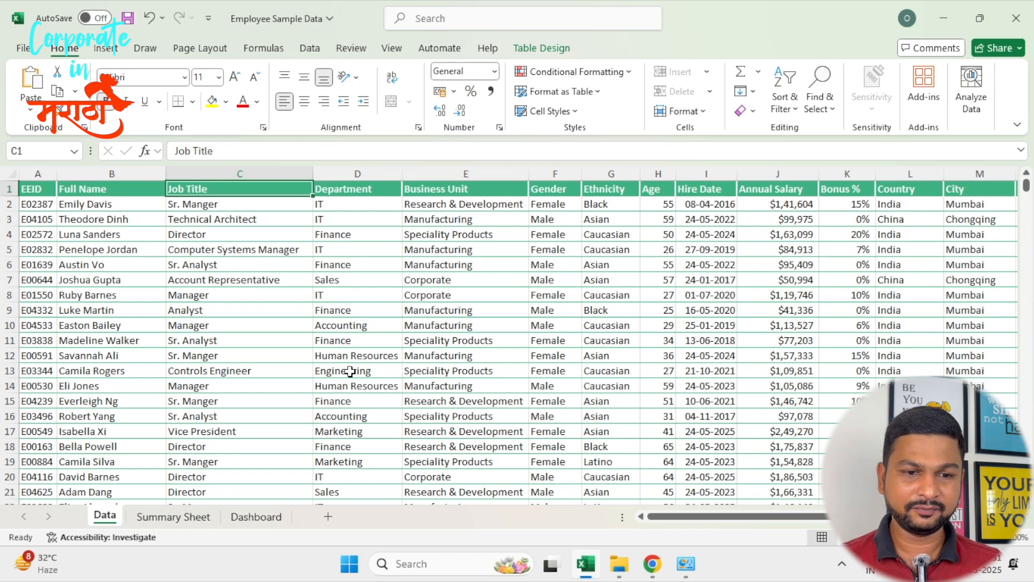
key(Right)
key(Right)
key(Right)
key(Right)
key(Right)
key(Right)
key(Right)
key(Right)
key(Right)
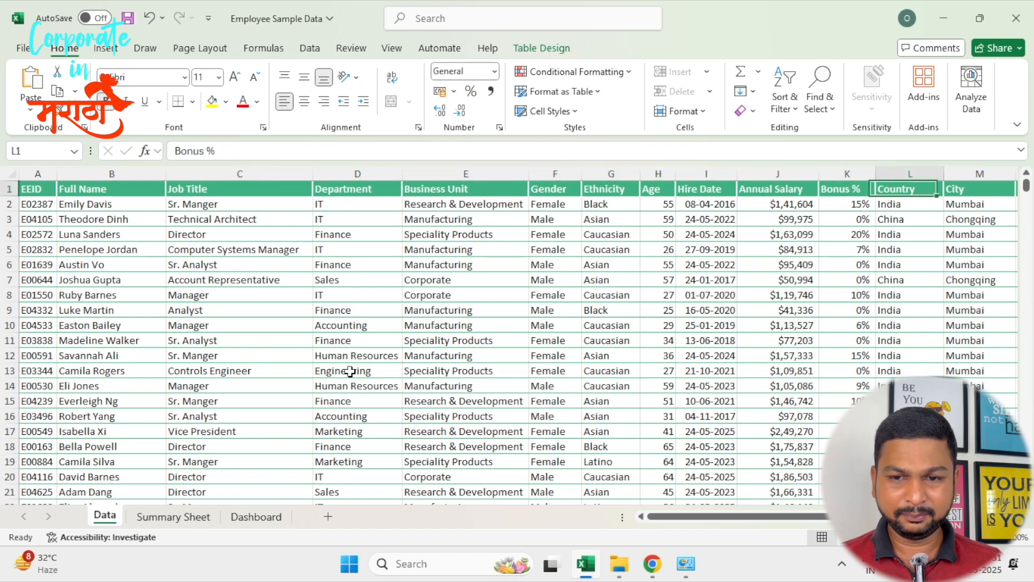
key(Right)
key(Right)
key(Right)
key(ctrl+Left)
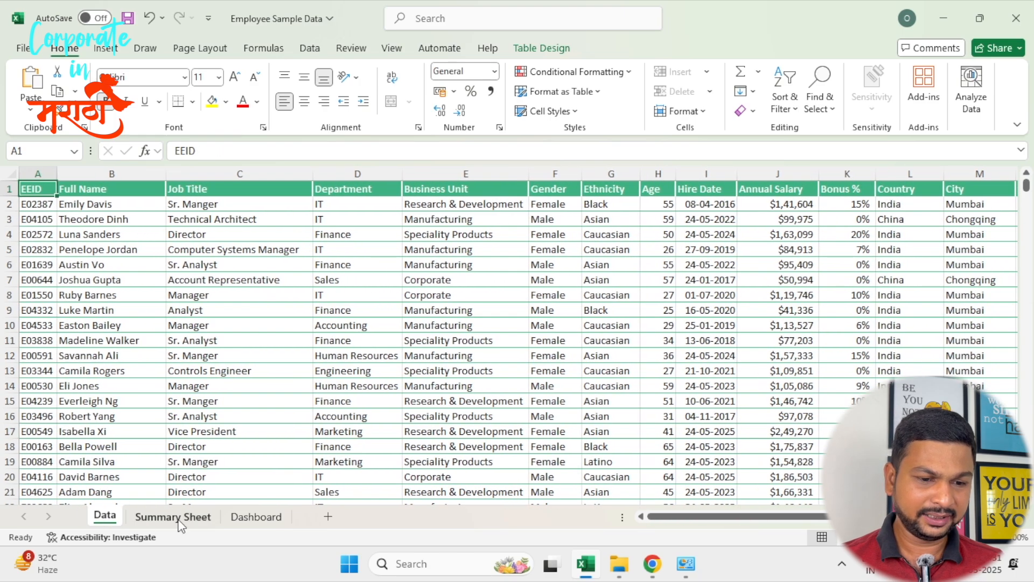
Look over the Summary Sheet and Data sheet, and go to the year in cell C4 on the Dashboard sheet
click(194, 517)
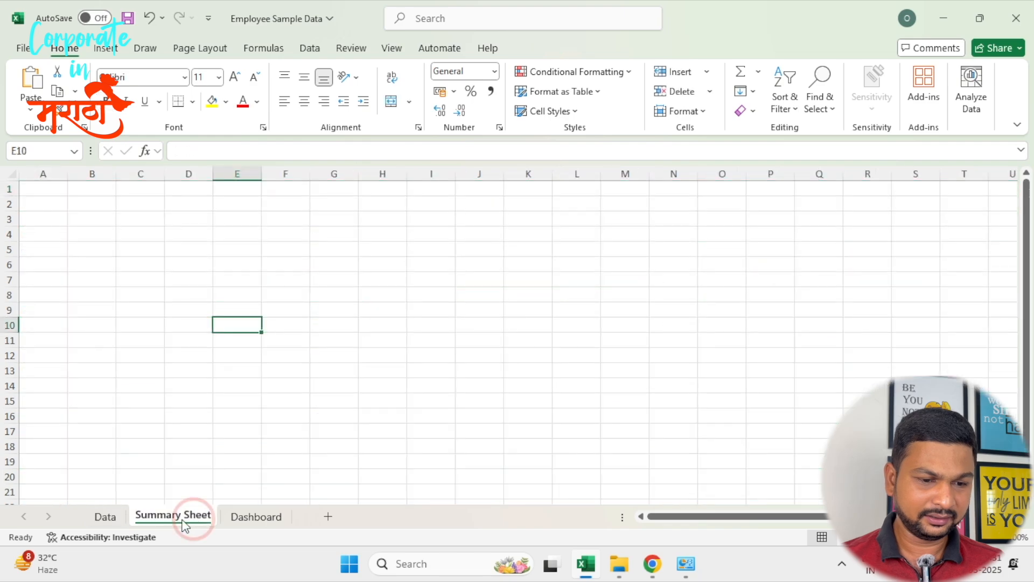
click(104, 517)
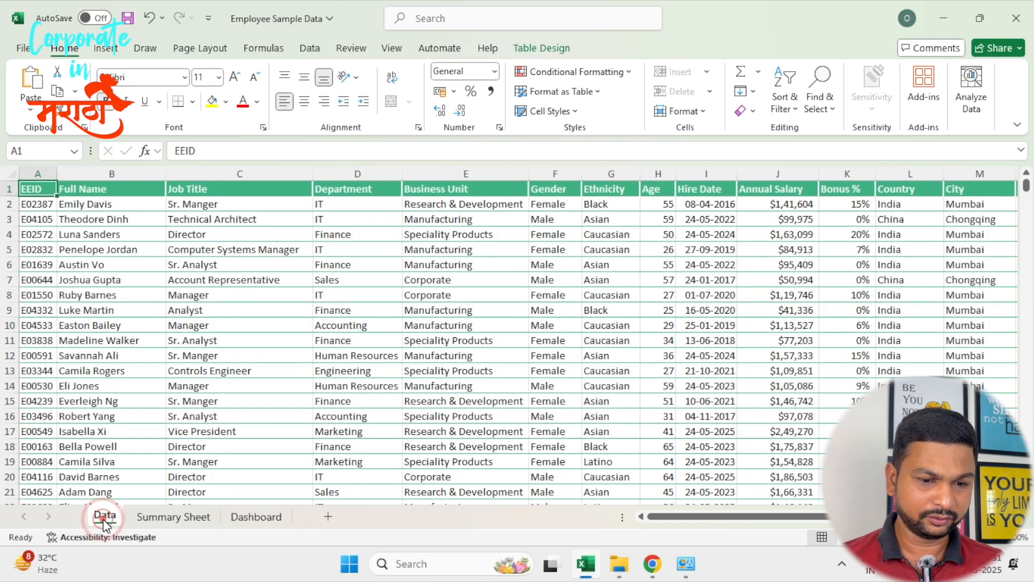
click(253, 517)
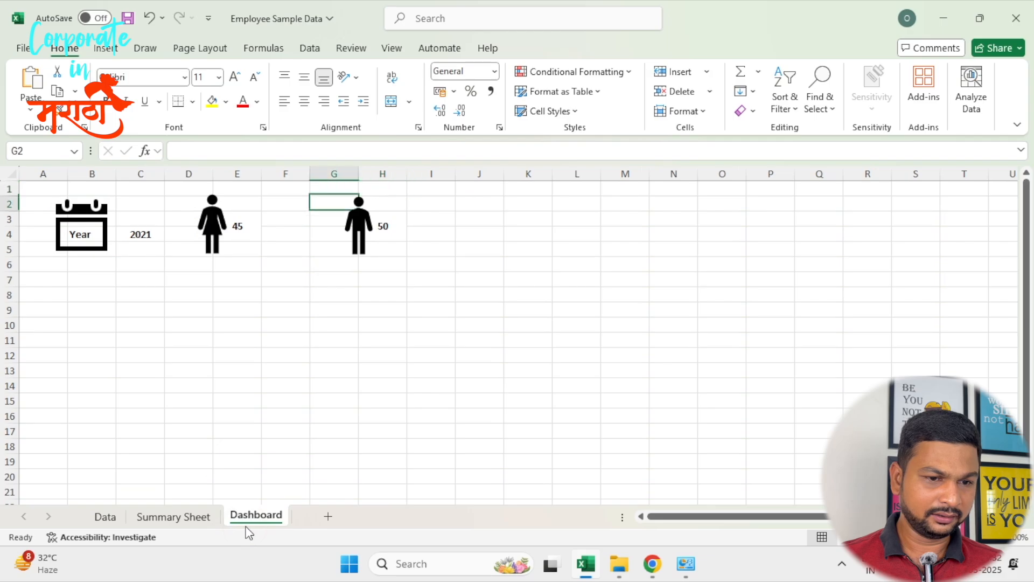
key(Left)
key(Left)
key(Left)
key(Down)
key(Left)
key(Down)
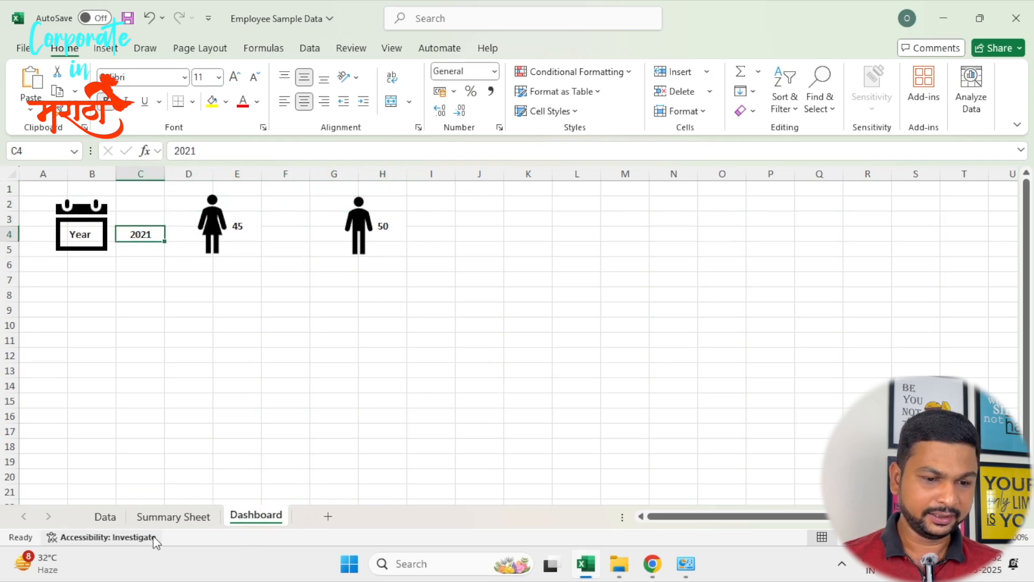
On the Summary Sheet, enter the year 2025 in B3 and 2024 in B4
click(195, 518)
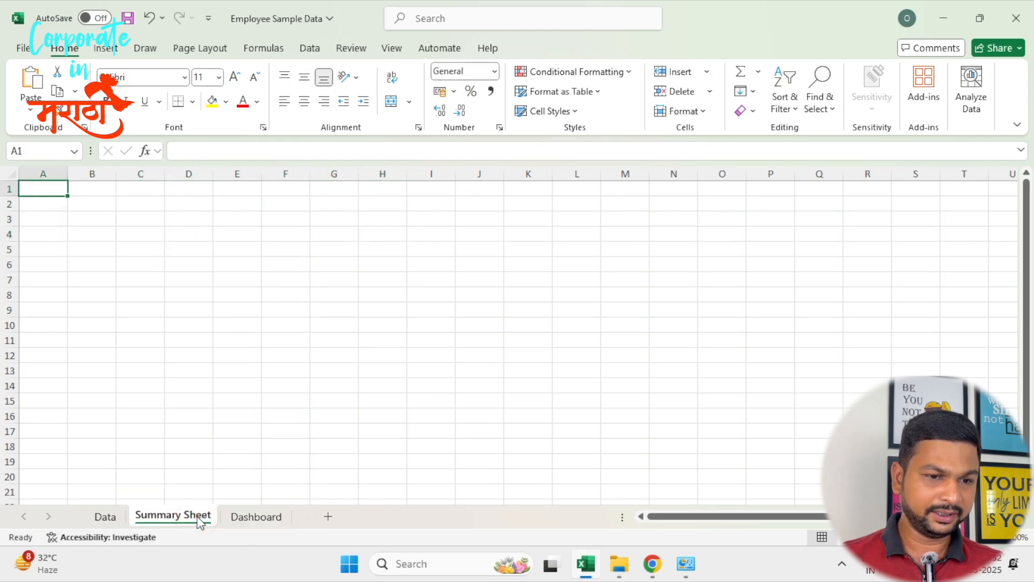
key(Down)
key(Down)
key(Right)
text(2)
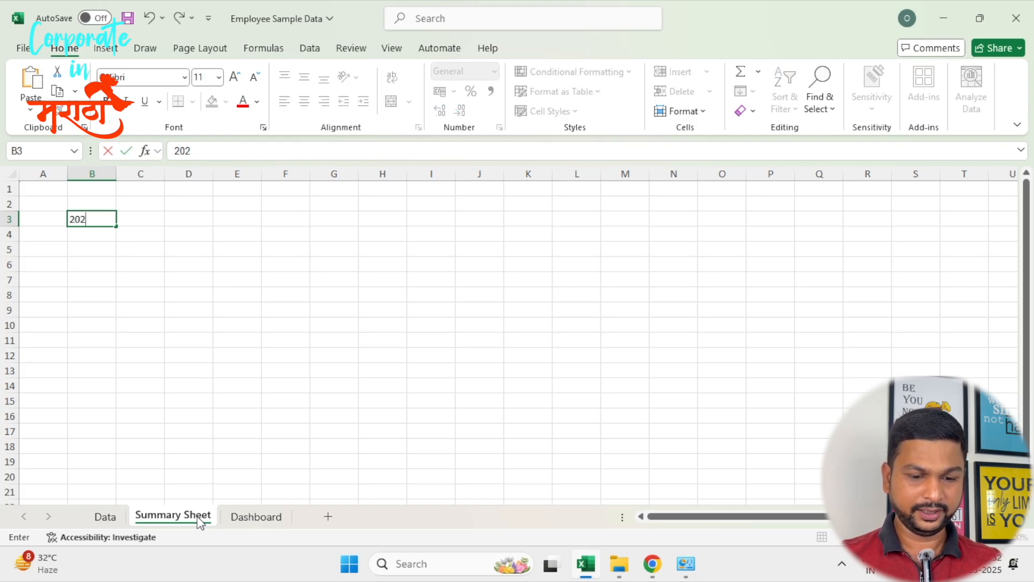
text(025\)
key(ctrl+Return)
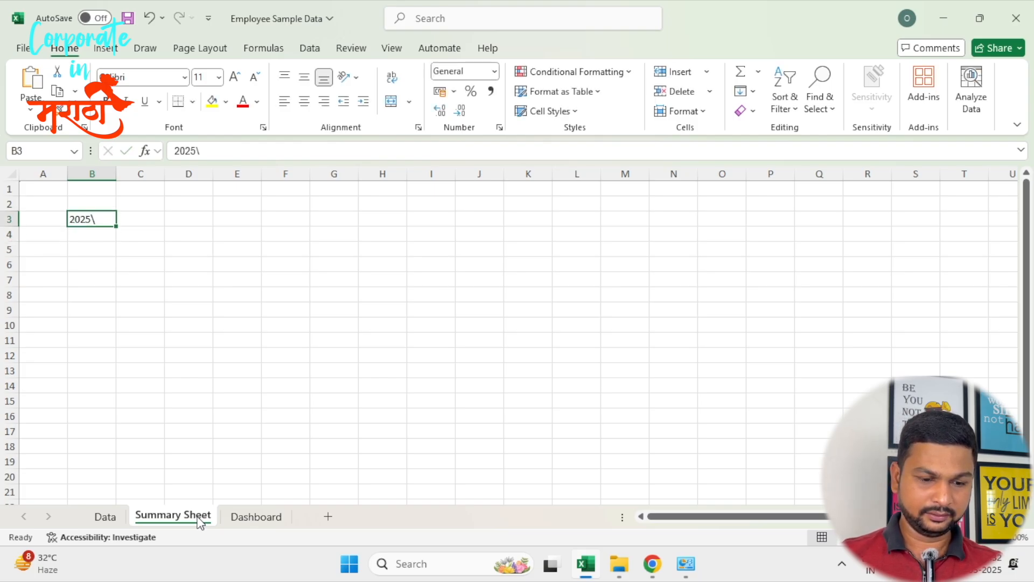
text(202)
key(Return)
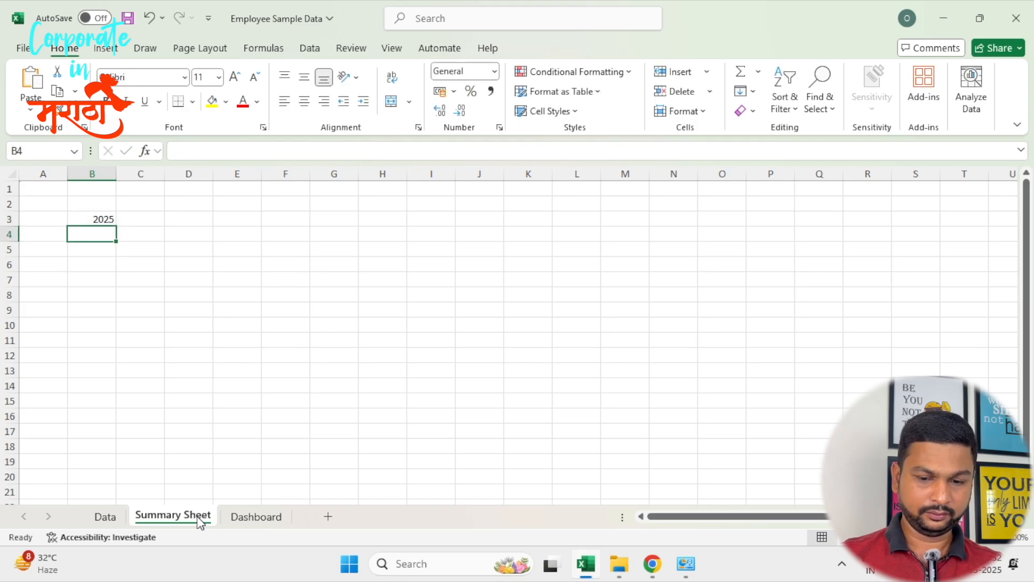
text(2024)
key(Return)
Extend the descending year series from B3:B4 down to B12, ending at 2016
key(Up)
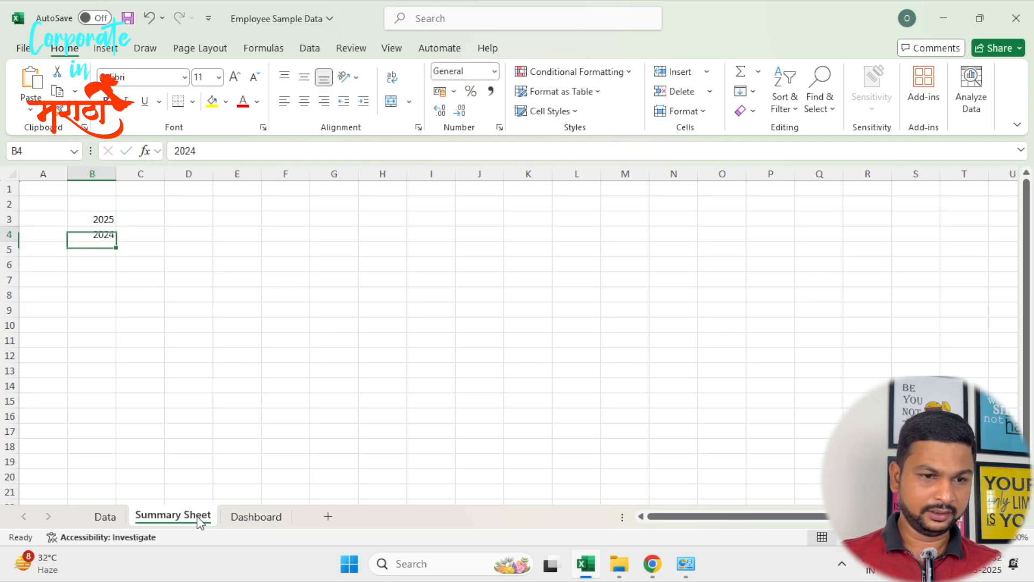
key(Up)
key(shift+Down)
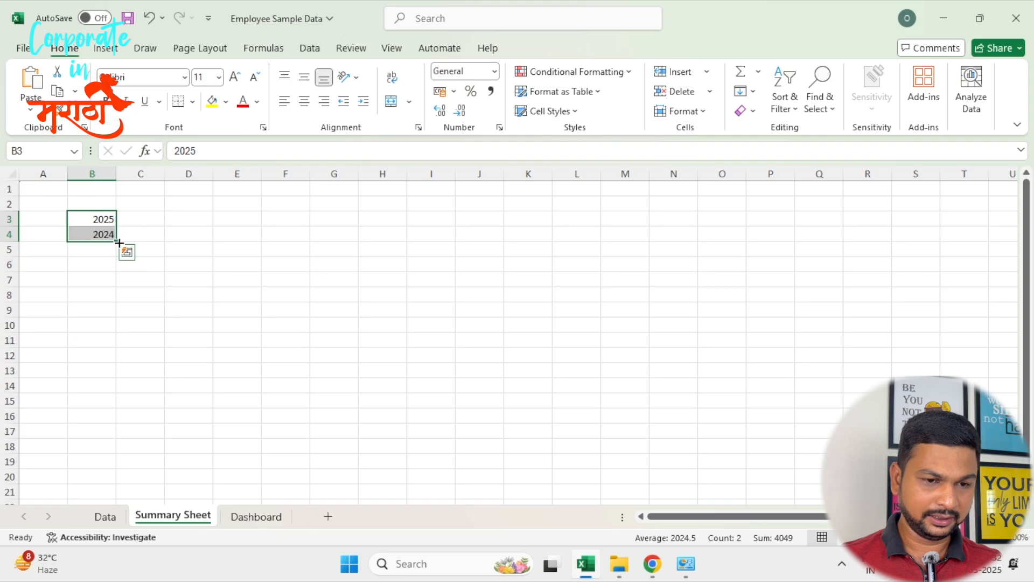
drag(119, 243, 120, 359)
Examine the formula in the Year column beside Exit Date on the Data sheet
click(106, 516)
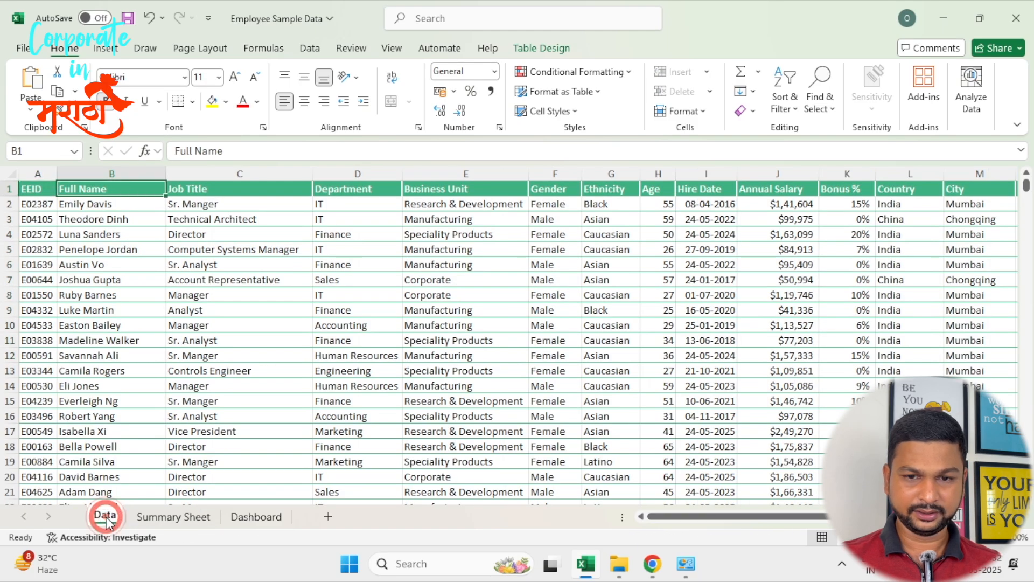
key(Right)
key(ctrl+Right)
key(Right)
key(Down)
key(Left)
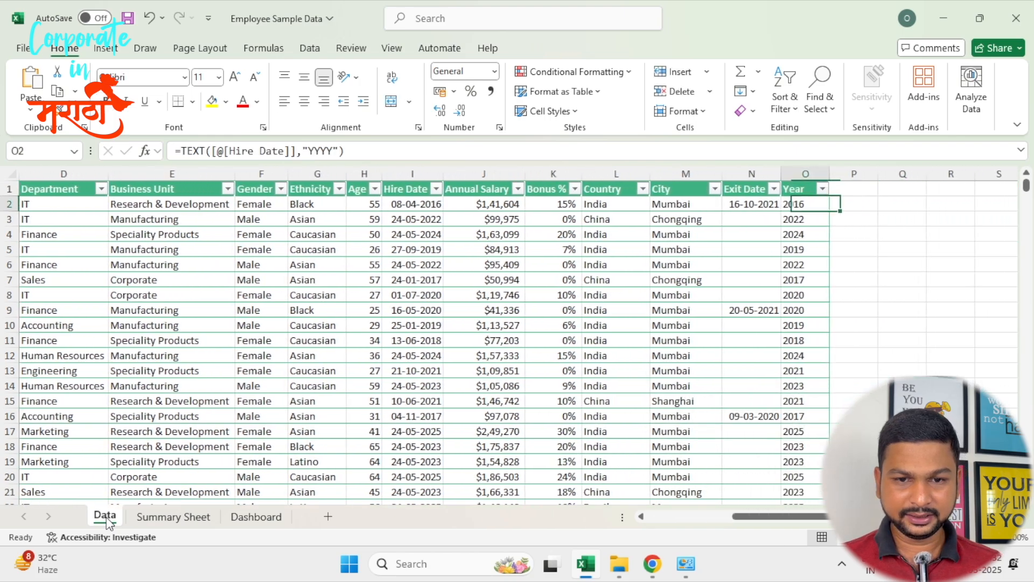
key(Left)
key(Left)
key(Right)
key(Right)
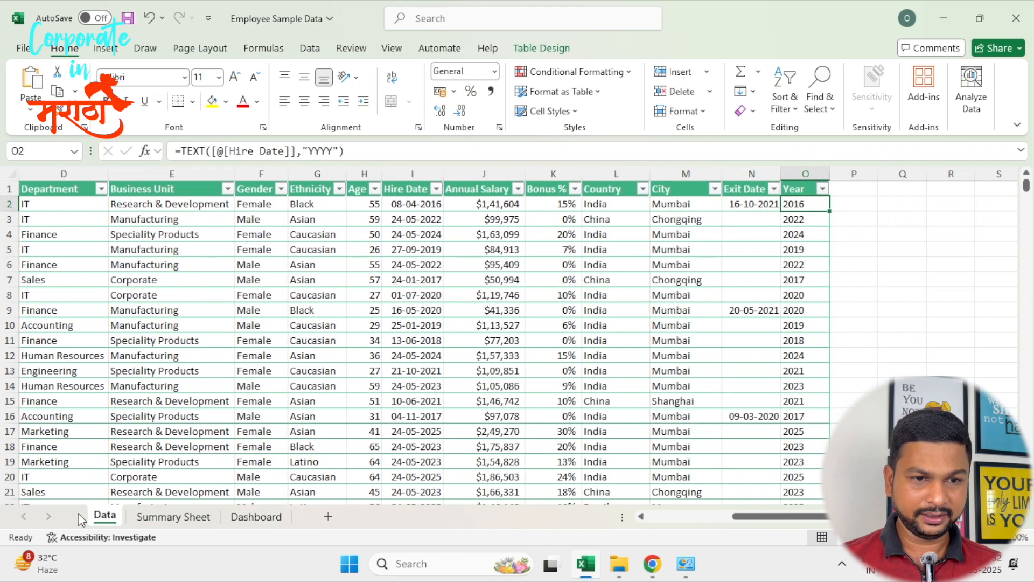
Enter =TEXT([@[Hire Date]],"YYYY") in P2 to extract the hire year in a new table column beside Year
key(Right)
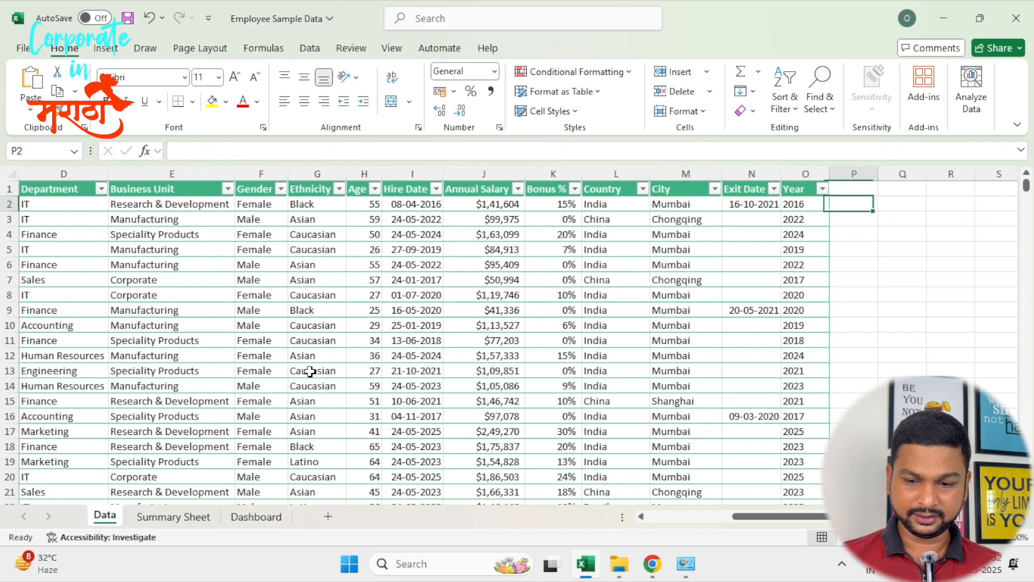
text(=trxt)
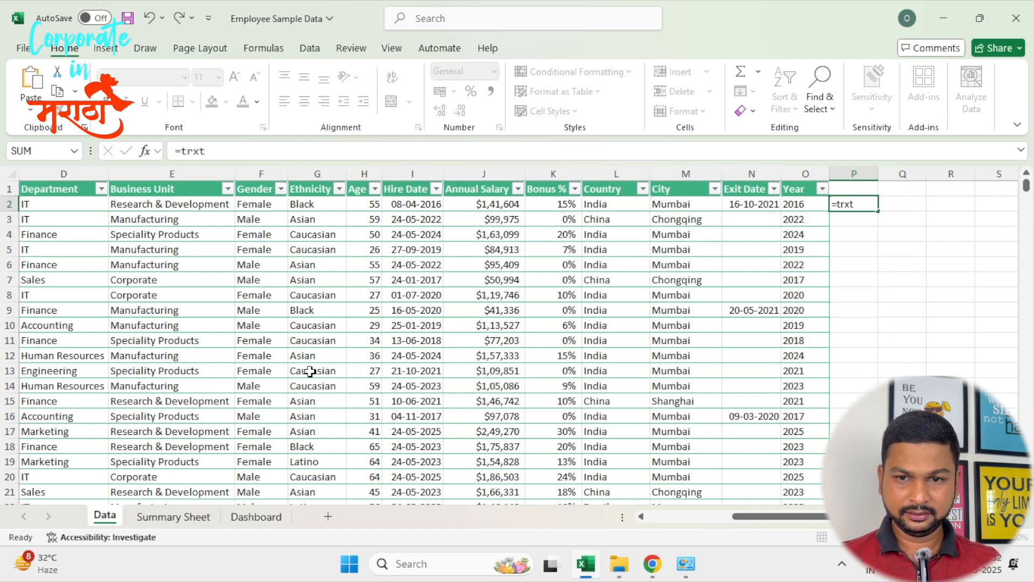
key(ctrl+Return)
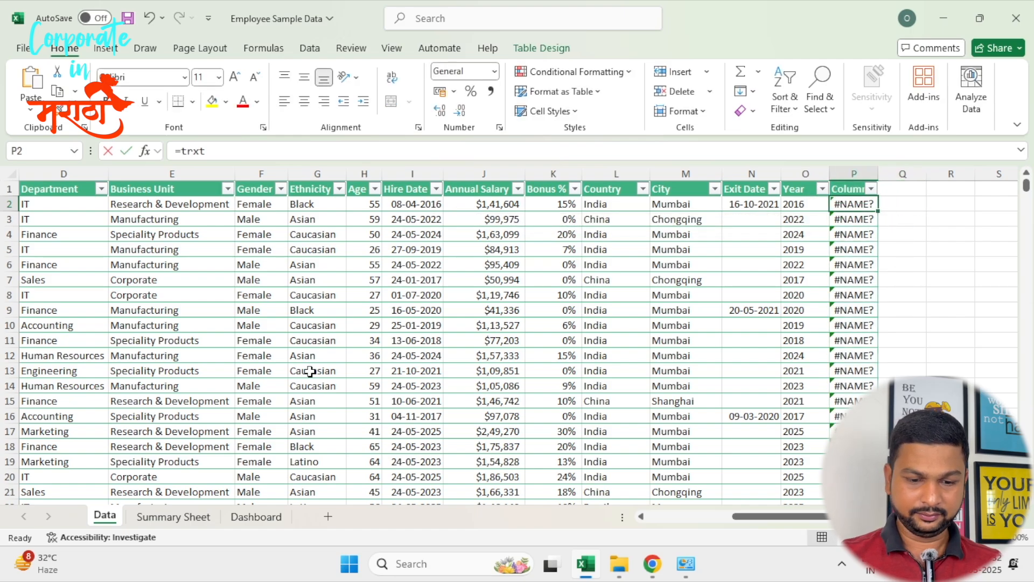
text(=tex)
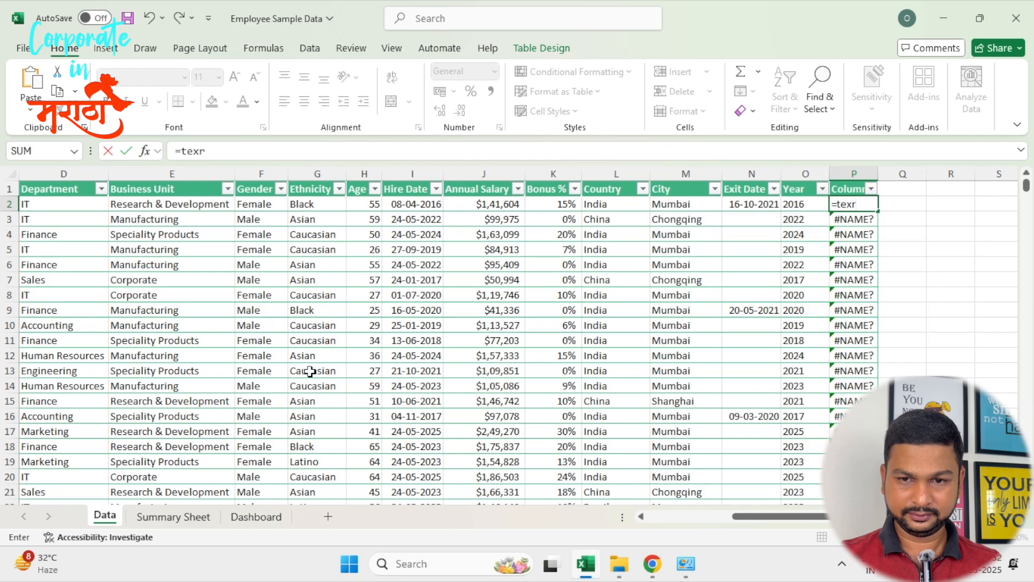
text(t)
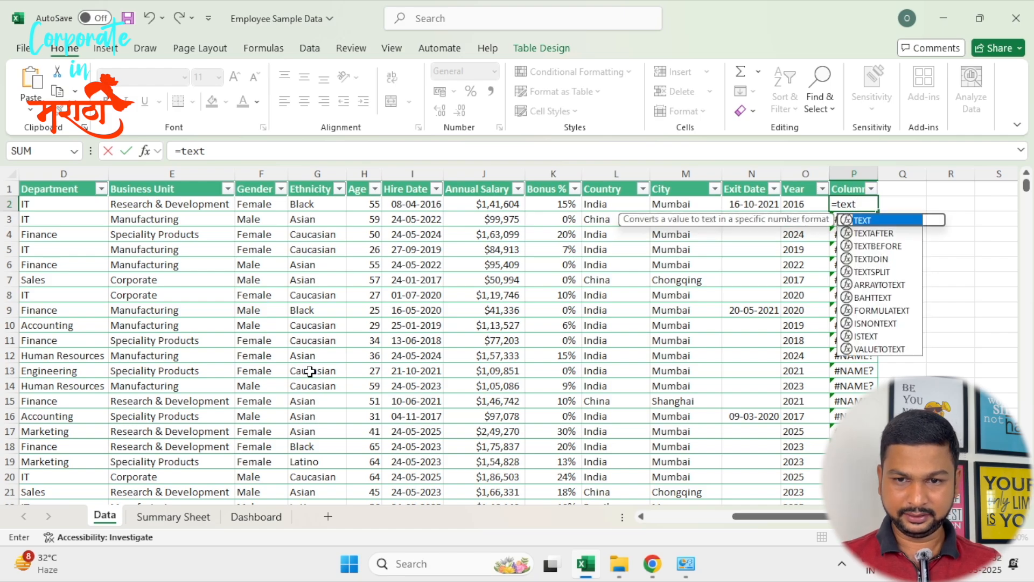
key(Tab)
key(Left)
key(Left)
key(Left)
key(Left)
key(Left)
key(Left)
key(Left)
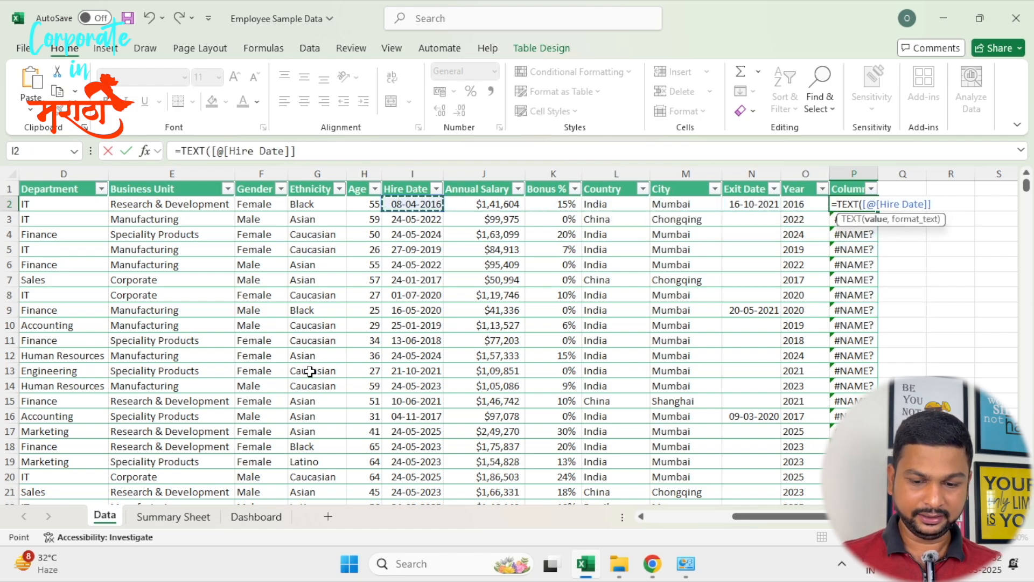
text(,"YYYY)
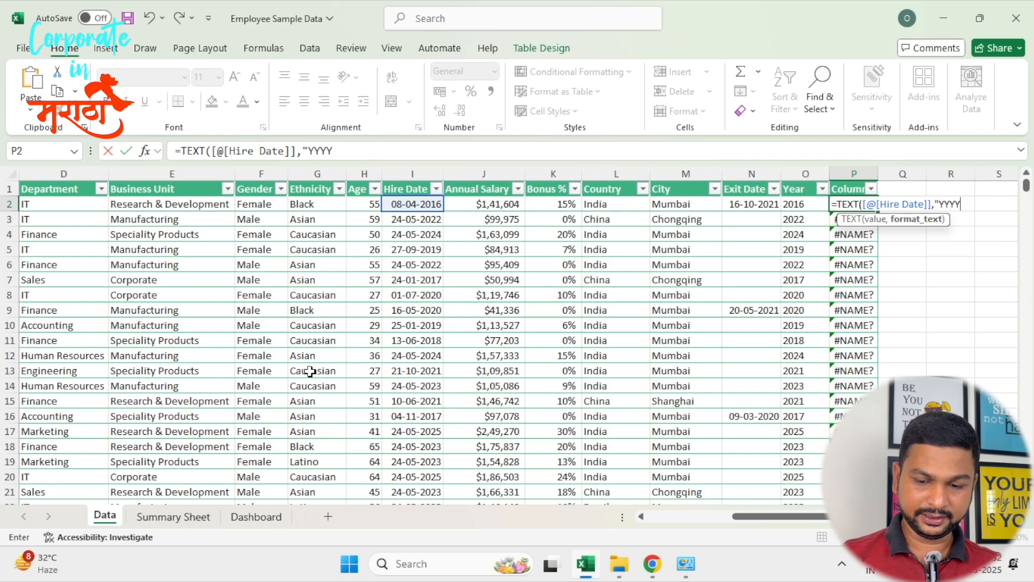
text("))
key(ctrl+Return)
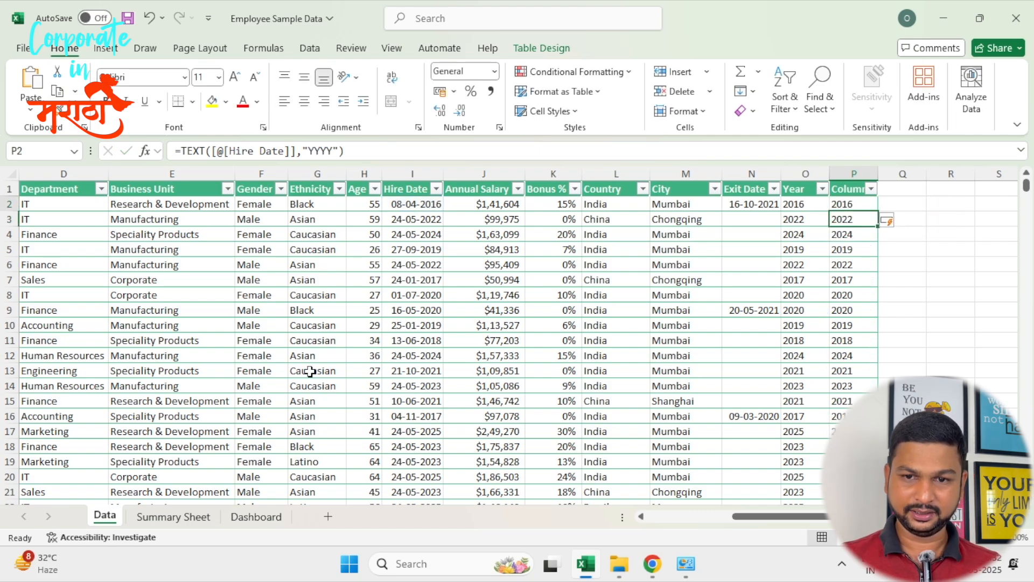
Delete the duplicate hire-year column P from the table and return to the Year column
key(ctrl+shift+Down)
key(ctrl+Up)
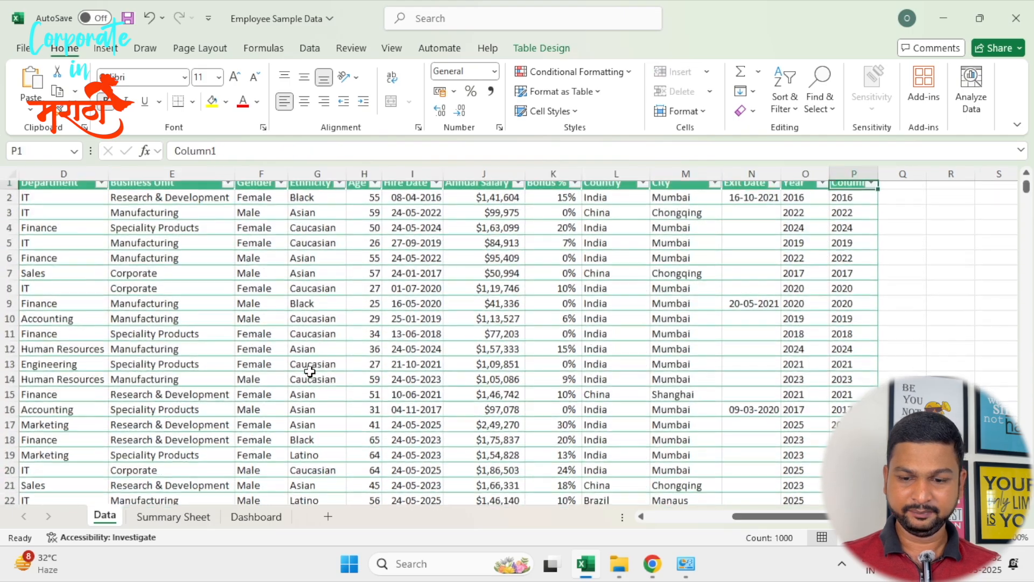
key(ctrl+shift+Down)
key(ctrl+minus)
key(Left)
key(Down)
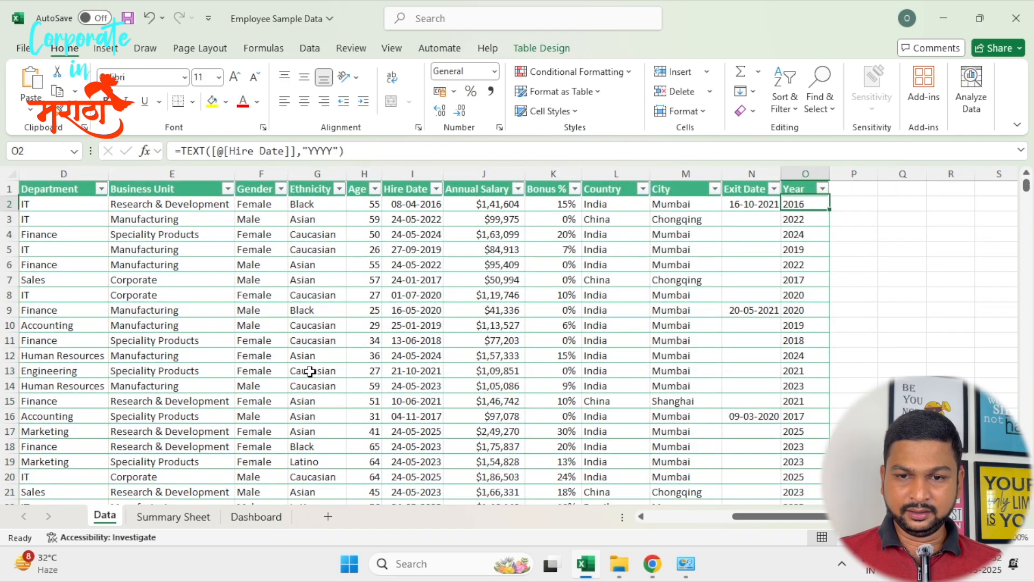
Check the years available in the Year column's filter list against the years in column B of the Summary Sheet
key(Up)
key(alt+Down)
key(Down)
key(Down)
key(Down)
key(Down)
key(Down)
key(Down)
key(Down)
key(Down)
key(Down)
key(Down)
key(Down)
key(Down)
key(Down)
key(Down)
key(Down)
key(Down)
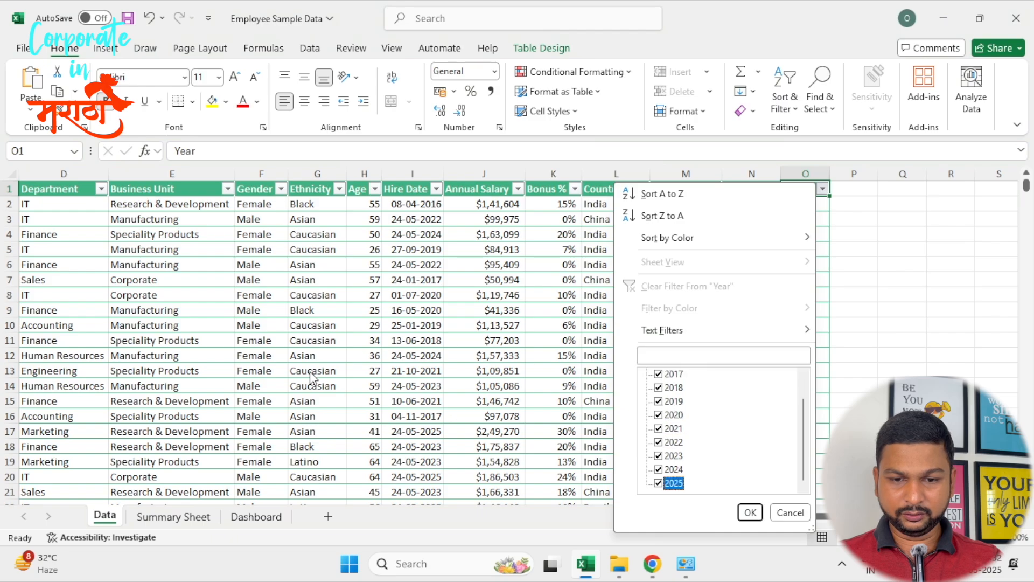
key(Escape)
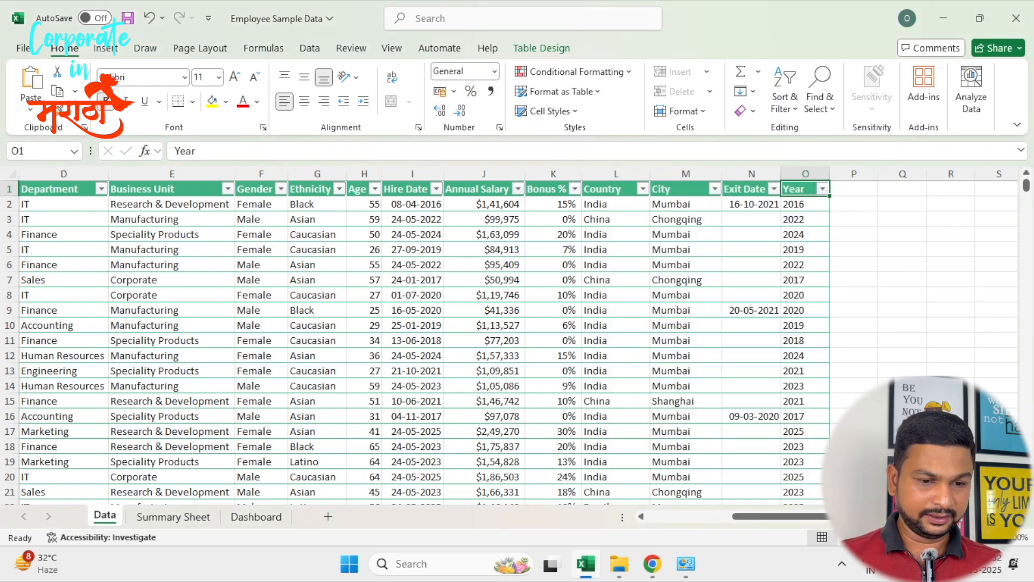
click(188, 518)
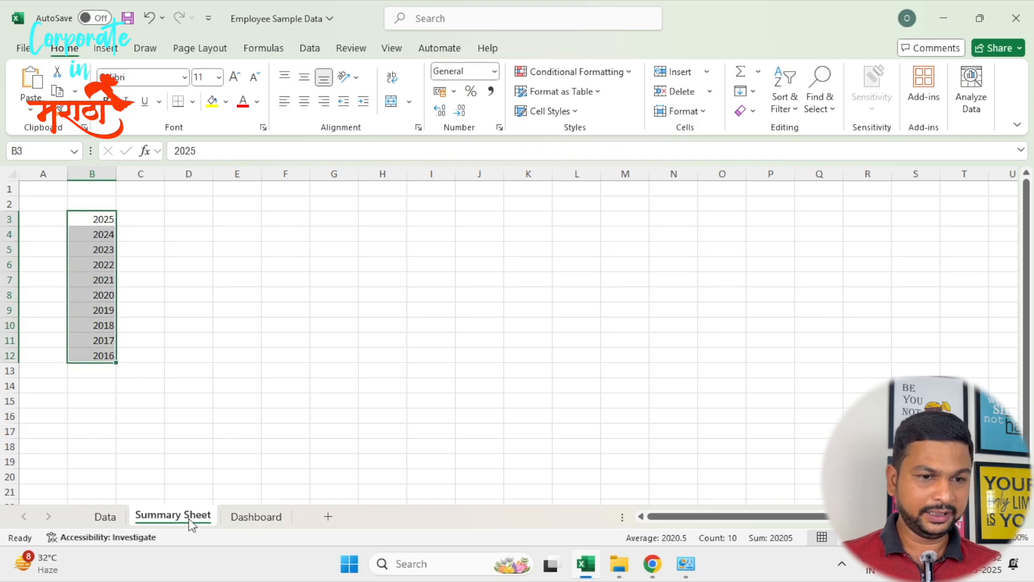
key(Up)
key(Right)
key(Down)
key(Left)
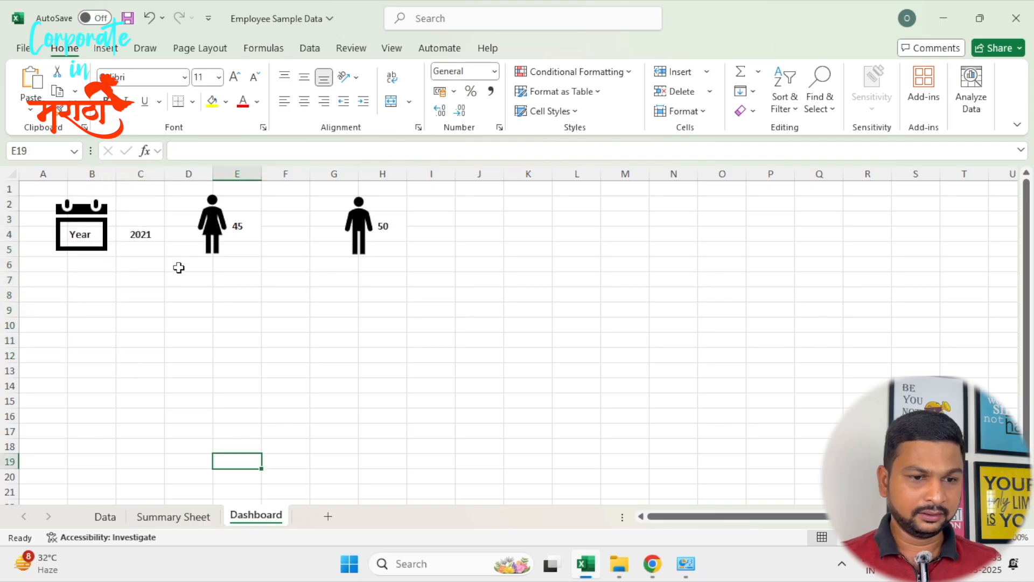
Add list data validation to year cell C4 on the Dashboard, using ='Summary Sheet'!$B$3:$B$12 as the source
click(143, 234)
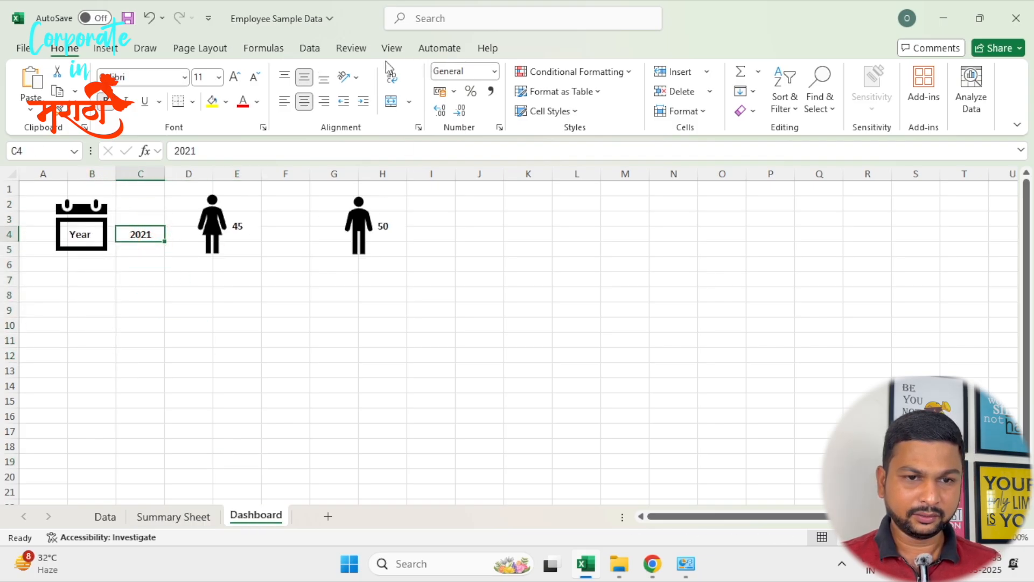
click(310, 54)
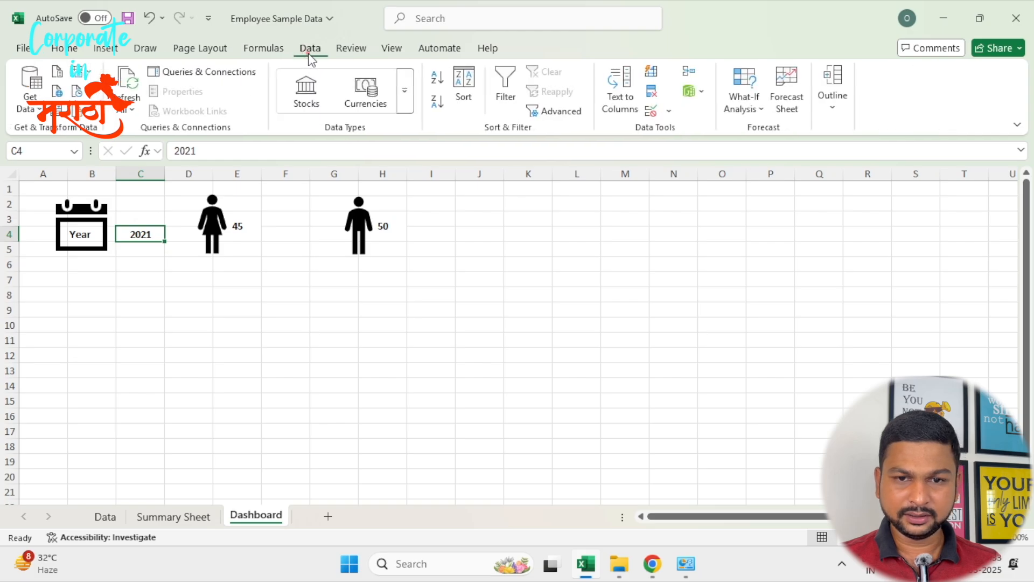
click(670, 110)
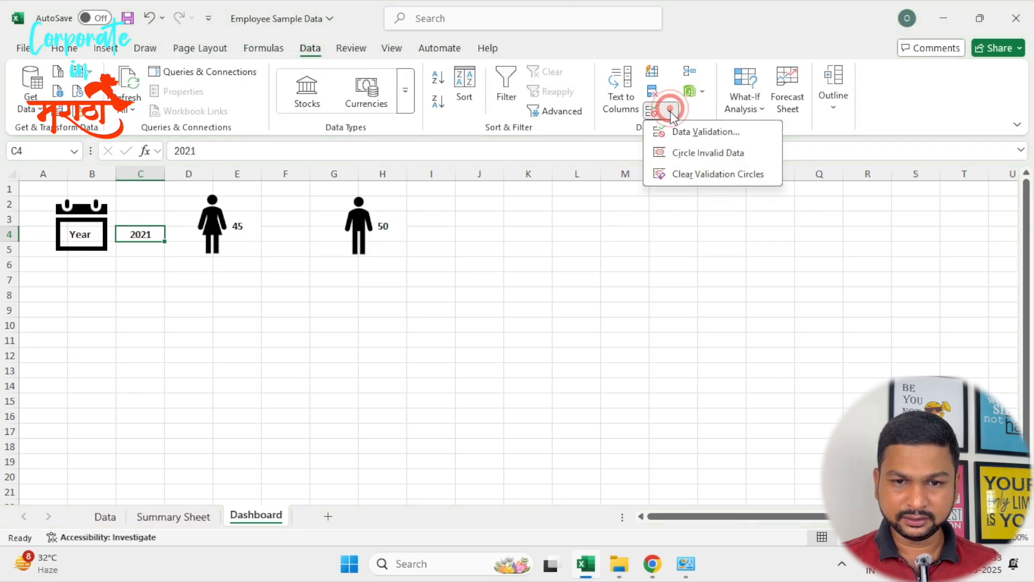
click(695, 132)
click(346, 283)
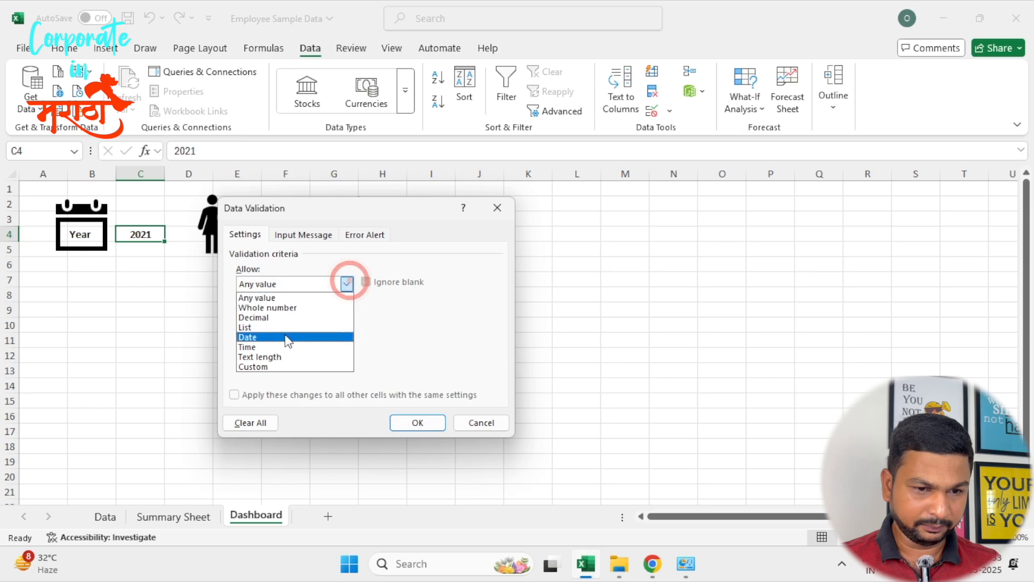
click(262, 327)
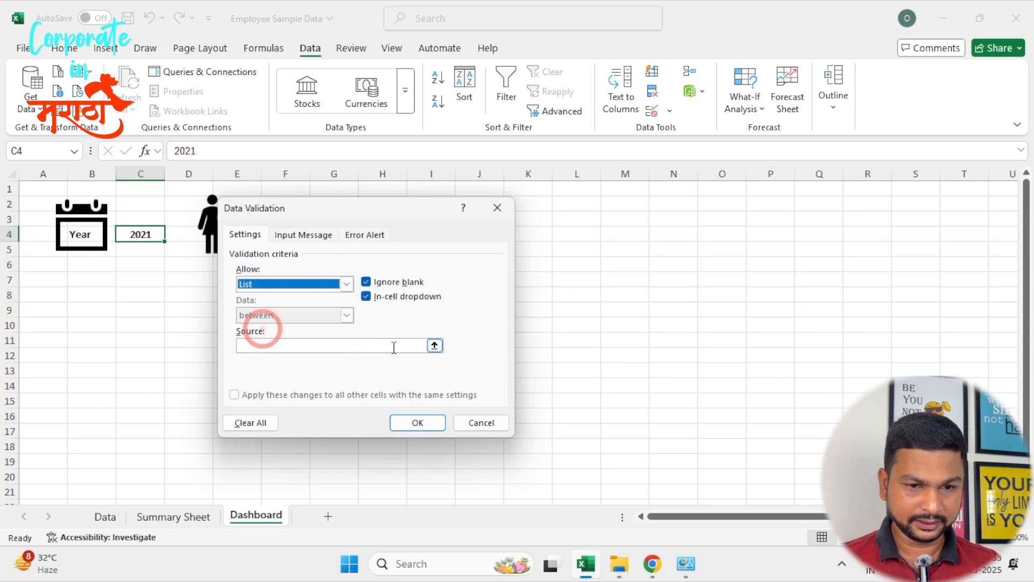
click(435, 346)
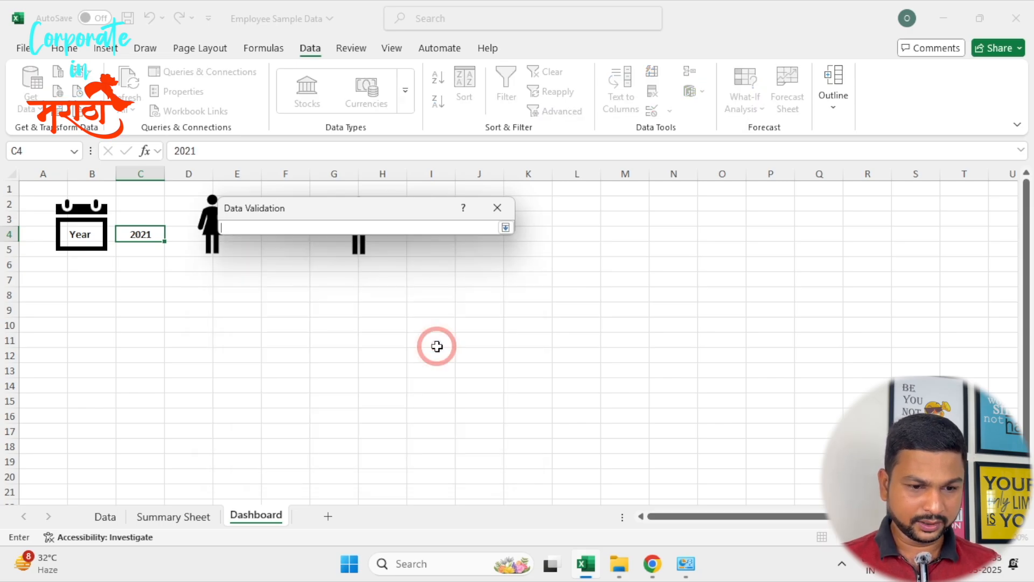
click(172, 508)
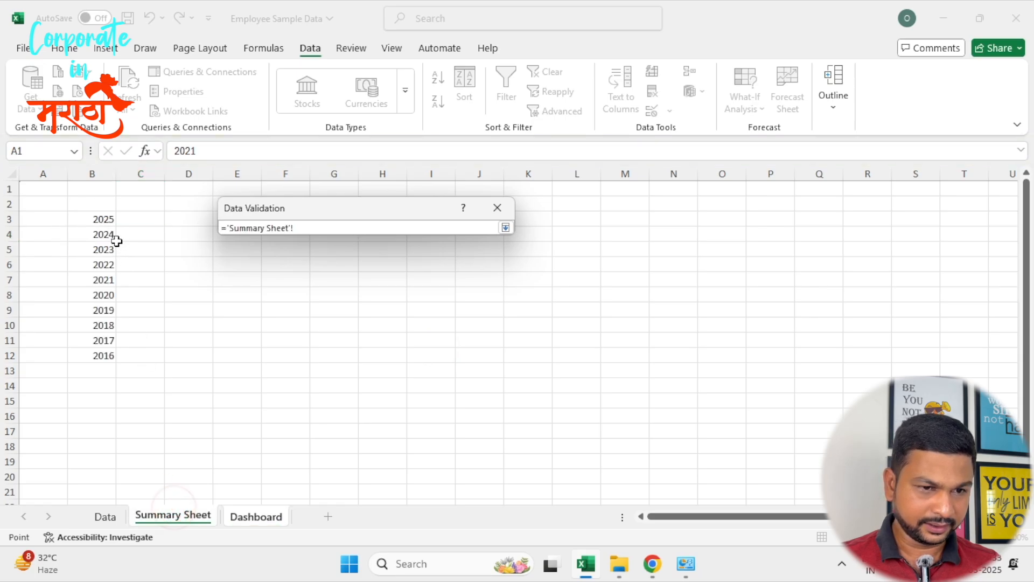
drag(107, 226, 111, 353)
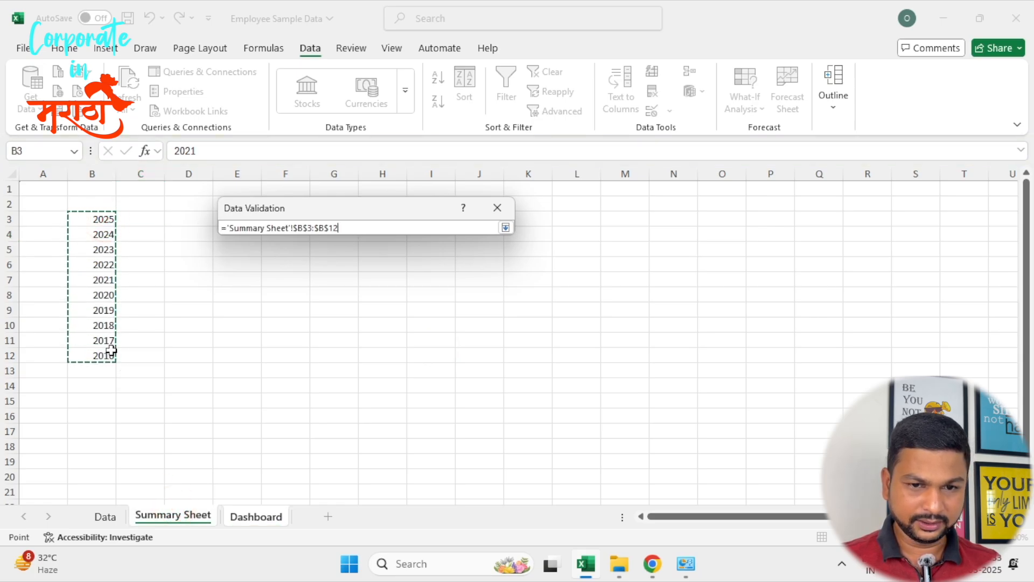
click(506, 227)
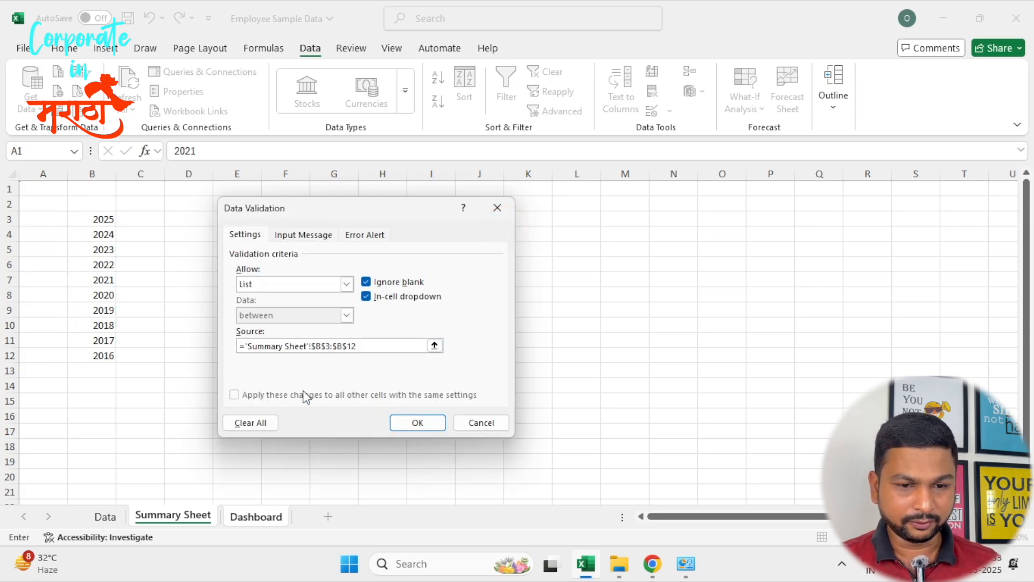
click(418, 423)
Test the year drop-down in C4 by choosing 2022, and set it to 2025
click(171, 234)
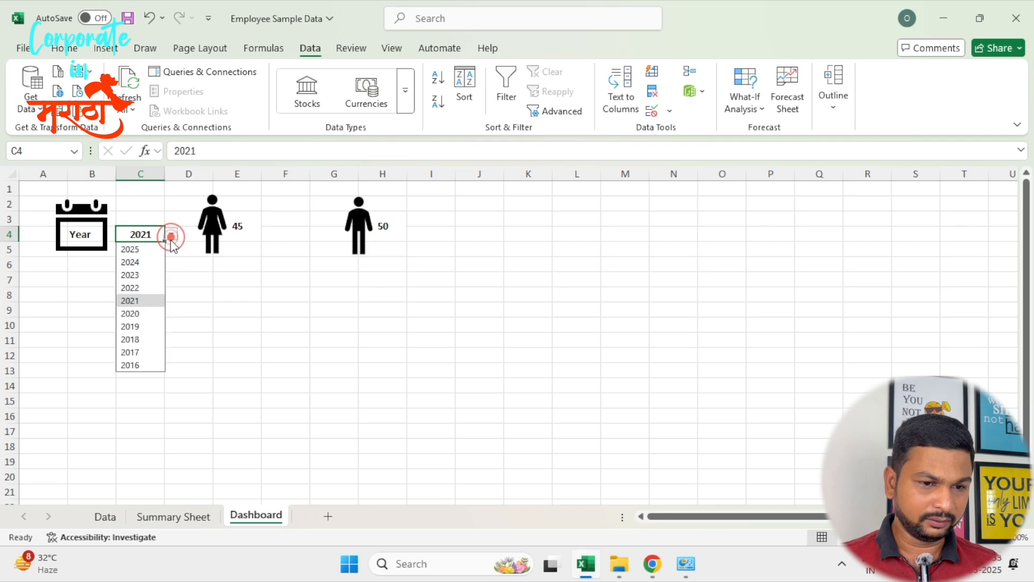
click(134, 290)
click(171, 233)
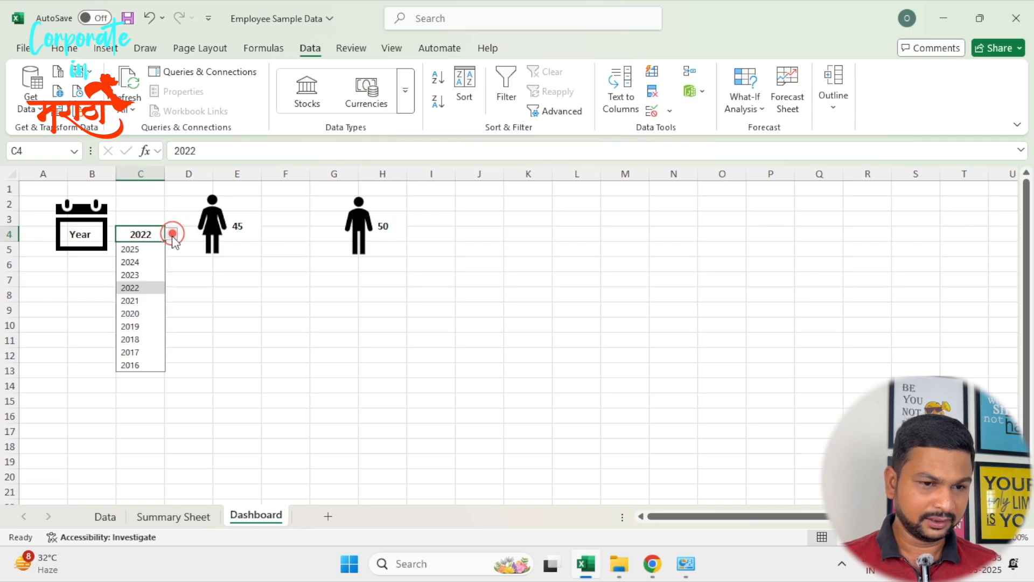
click(143, 247)
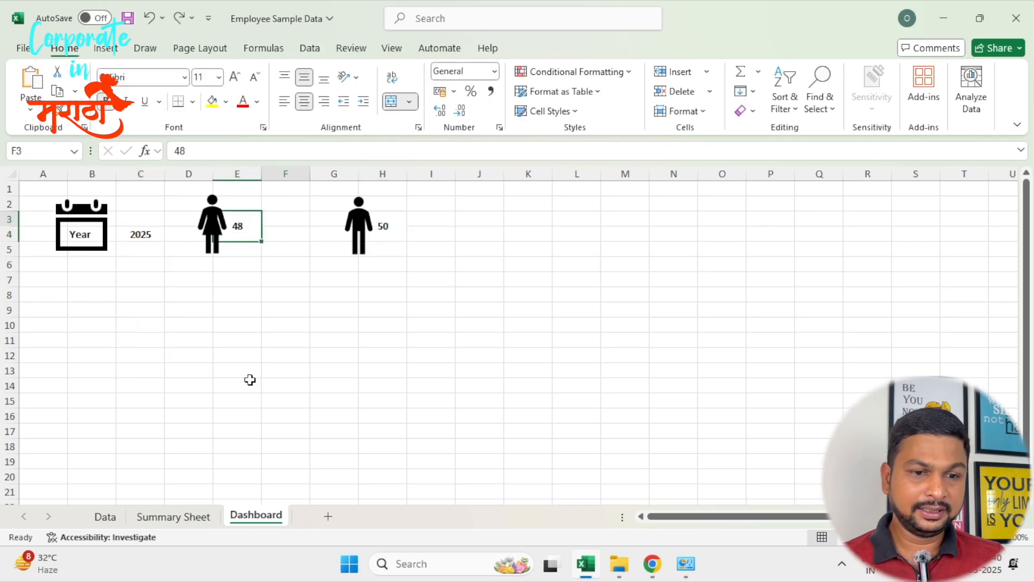
Unmerge the female count cell E3:E4 and the male count cell H3:H4
key(Right)
key(Right)
key(Left)
key(Left)
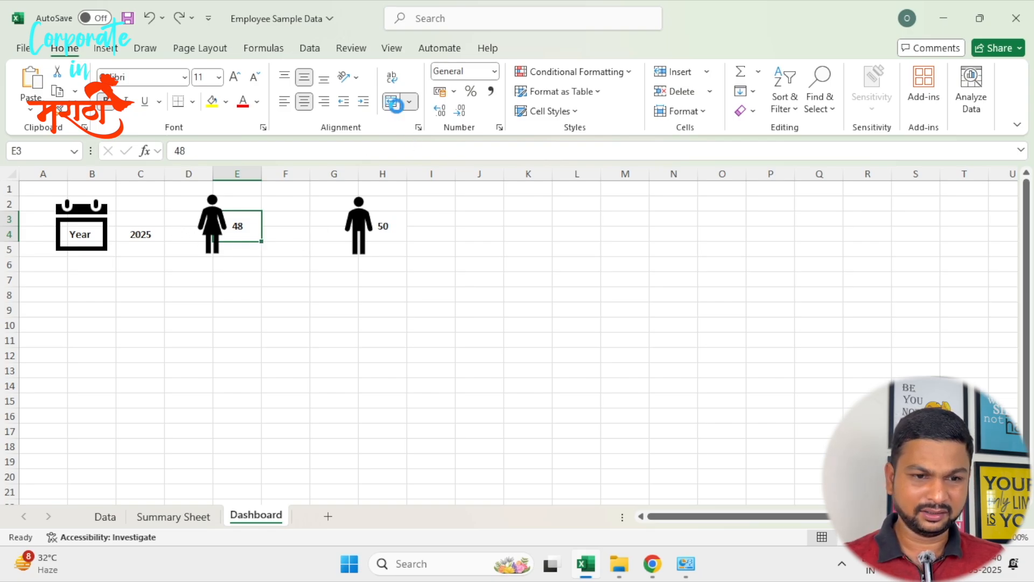
click(397, 107)
key(Right)
key(Right)
key(Right)
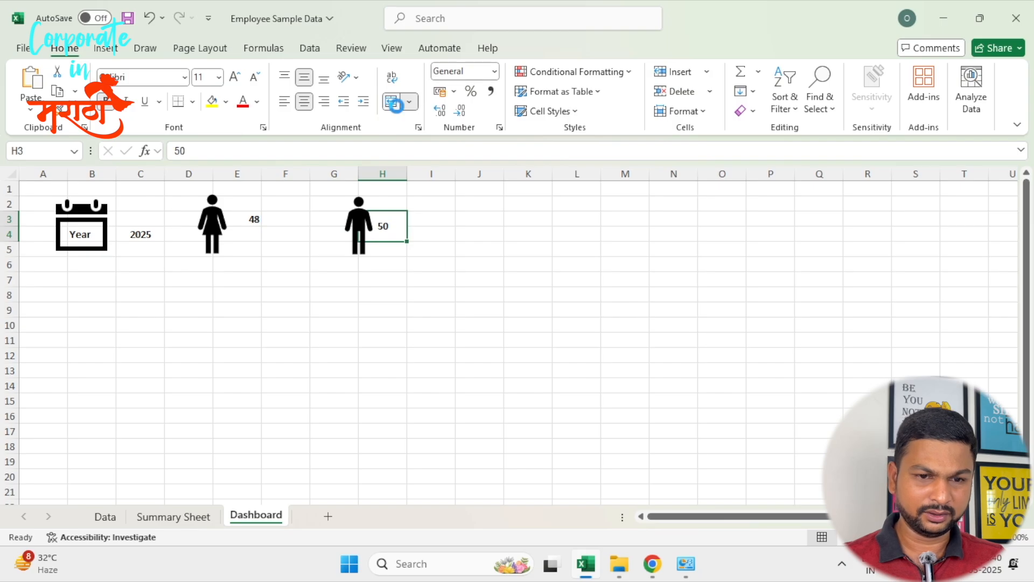
click(397, 107)
Start a COUNTIFS formula in E3 with the Data sheet's TBL_Employees[Year] column as the first criteria range
key(Left)
key(Left)
key(Left)
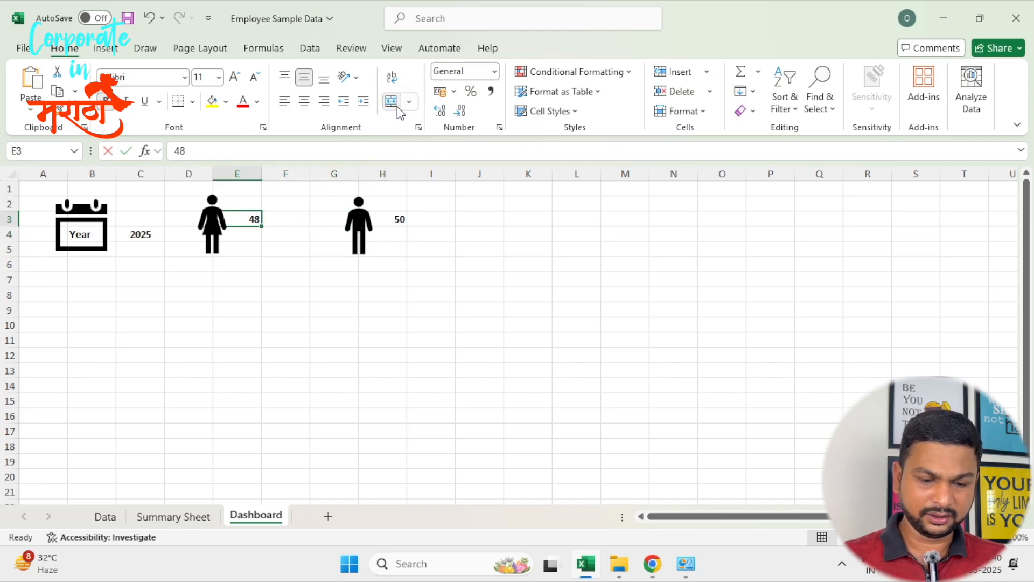
text(=coun)
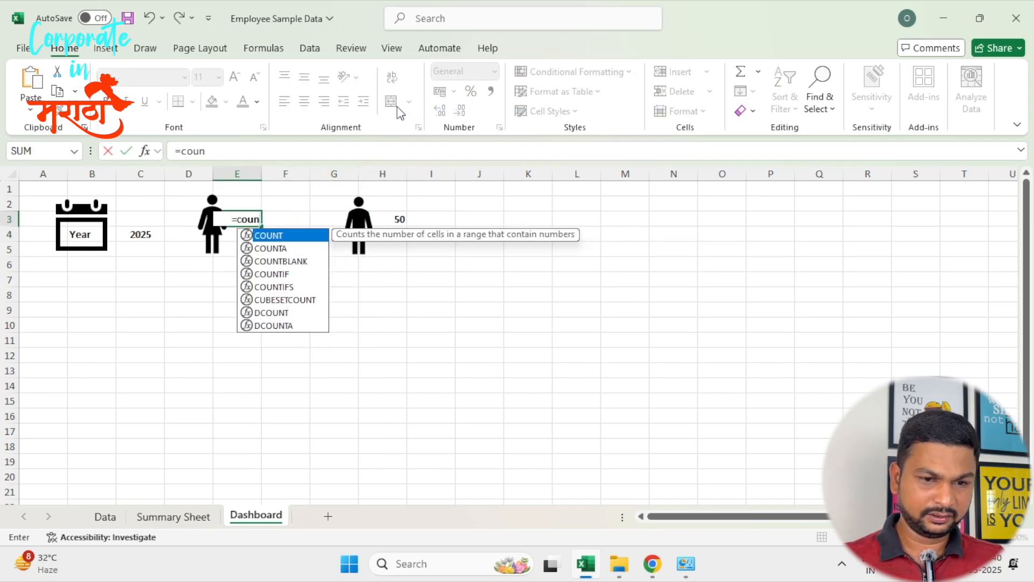
key(Down)
key(Down)
key(Down)
key(Down)
key(Tab)
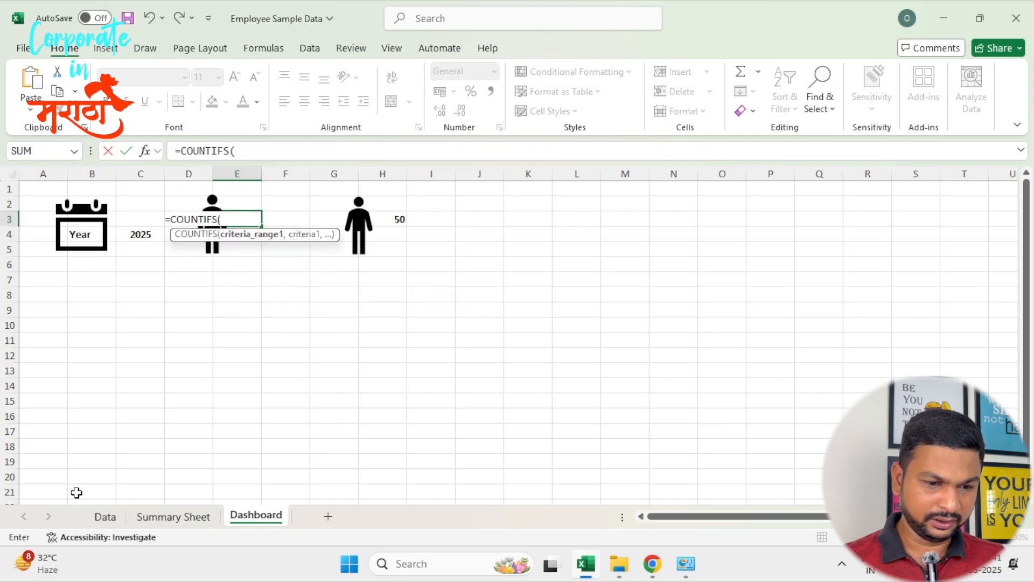
click(104, 517)
key(Right)
key(Right)
key(Right)
key(Right)
key(Right)
key(Right)
key(Right)
key(Right)
key(Right)
key(Right)
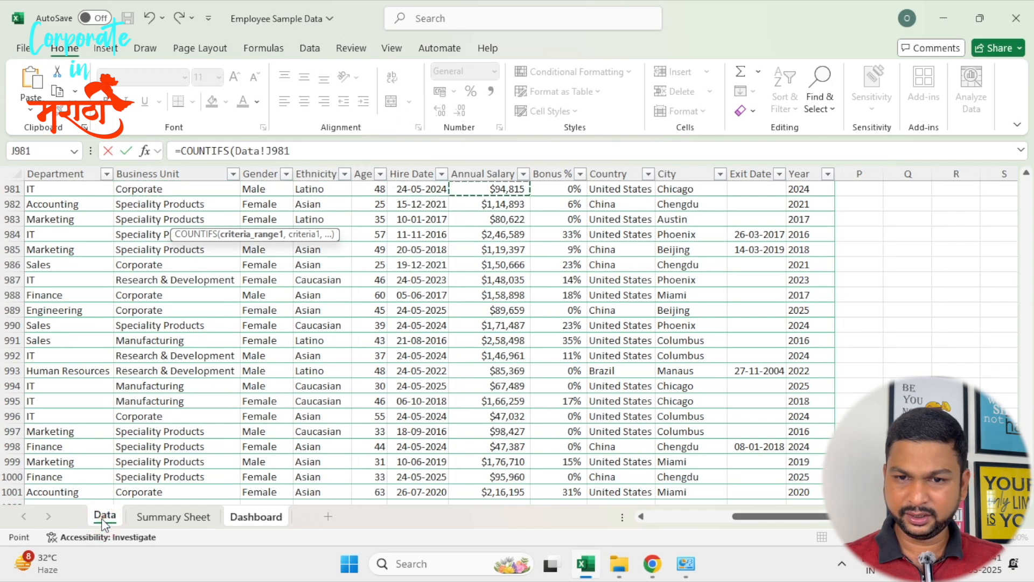
key(ctrl+space)
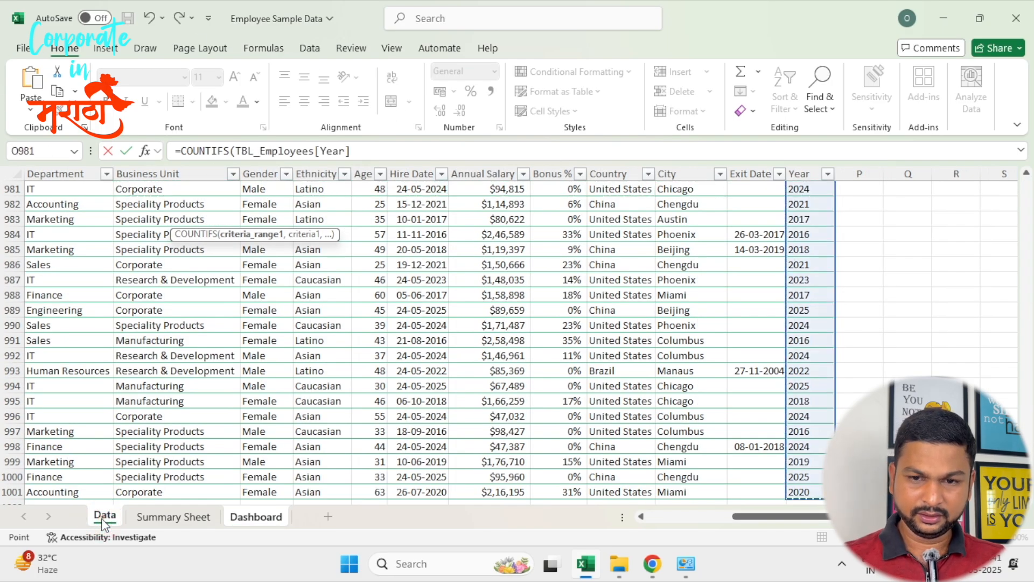
text(,)
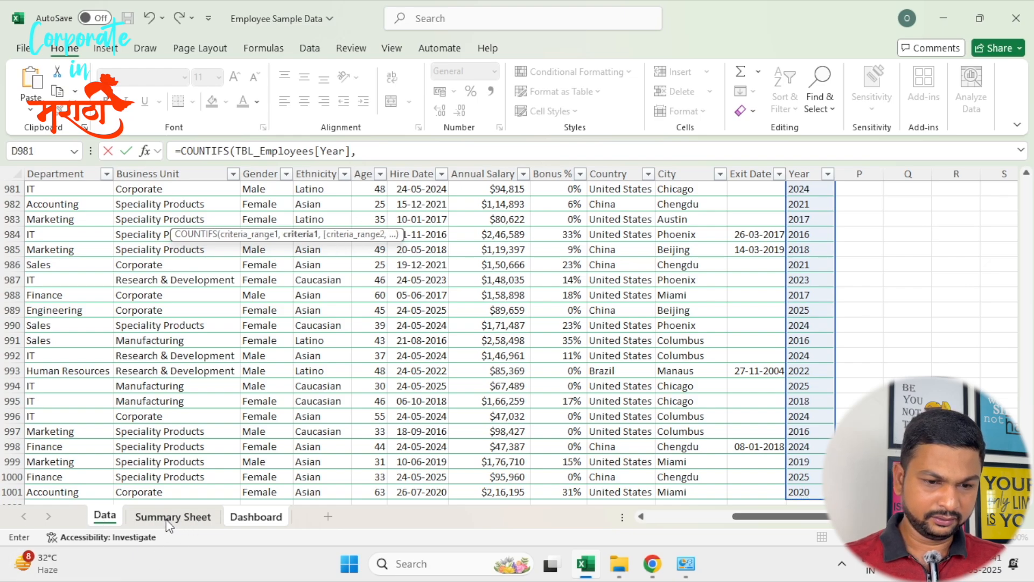
Use the selected year in Dashboard!C4 as the first criterion of the COUNTIFS formula
click(237, 521)
key(Left)
key(Down)
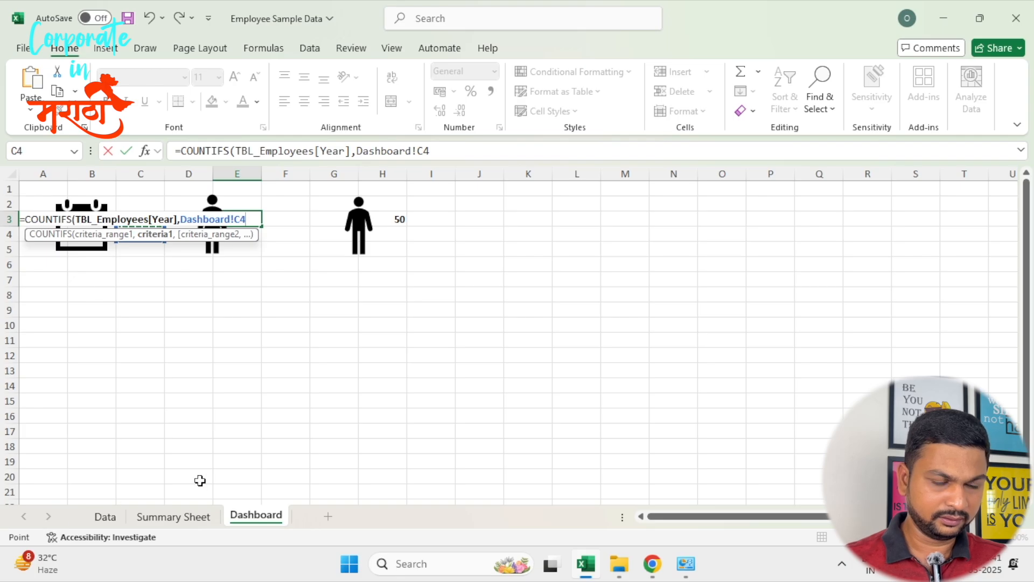
click(485, 397)
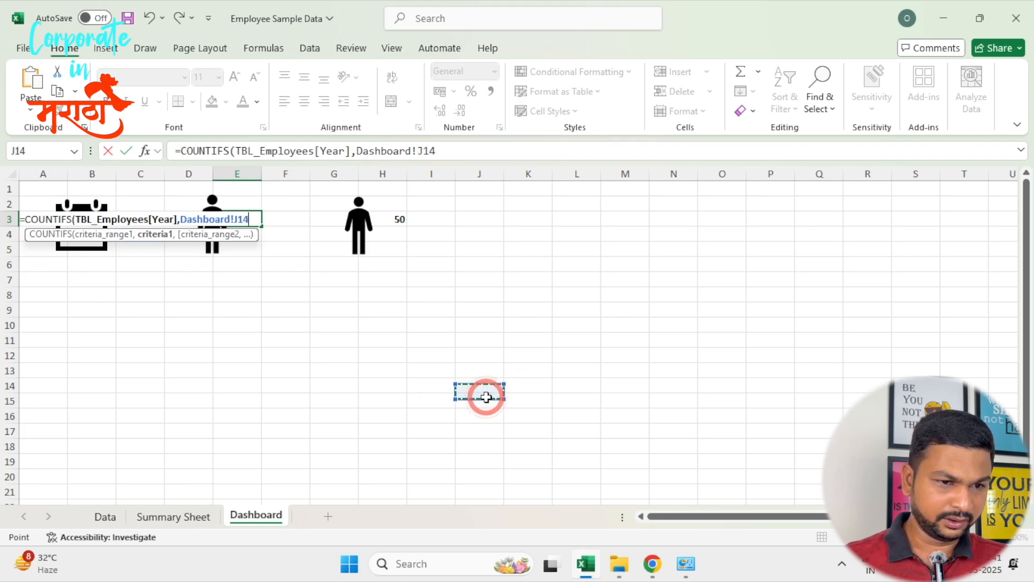
key(Up)
key(Left)
key(Up)
key(Left)
key(Up)
key(Left)
key(Up)
key(Left)
key(Up)
key(Left)
key(Up)
key(Up)
key(Left)
key(Up)
key(Left)
key(Up)
key(Up)
key(Up)
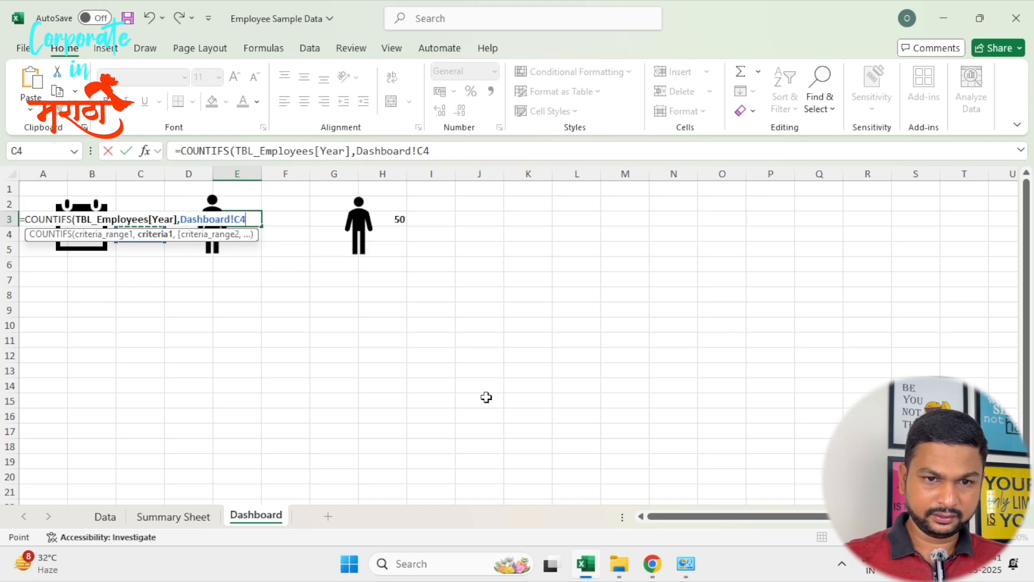
text(,)
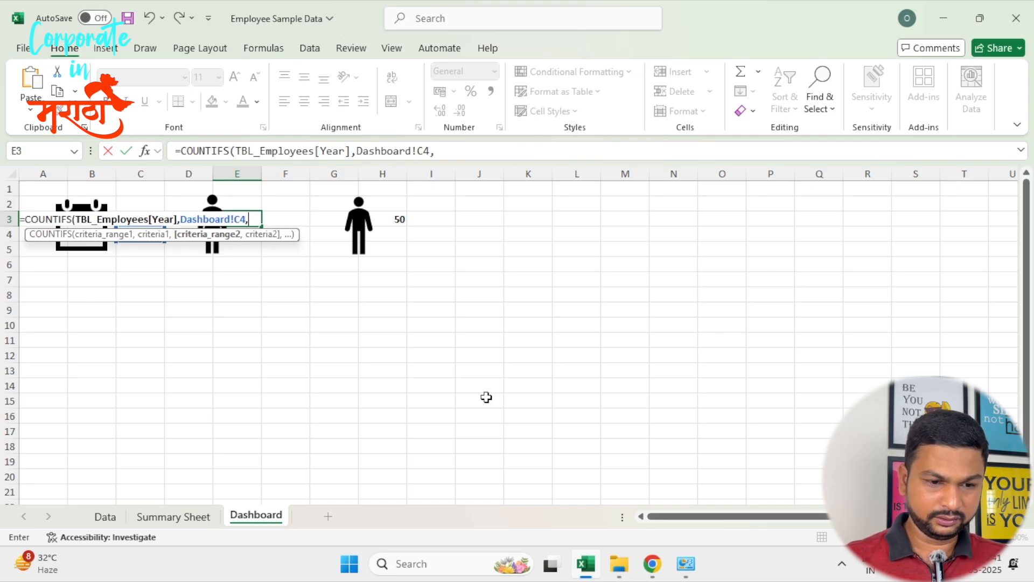
Complete the E3 formula with TBL_Employees[Gender] as the second criteria range and "Female" as its criterion
click(106, 516)
key(Right)
key(Right)
key(Right)
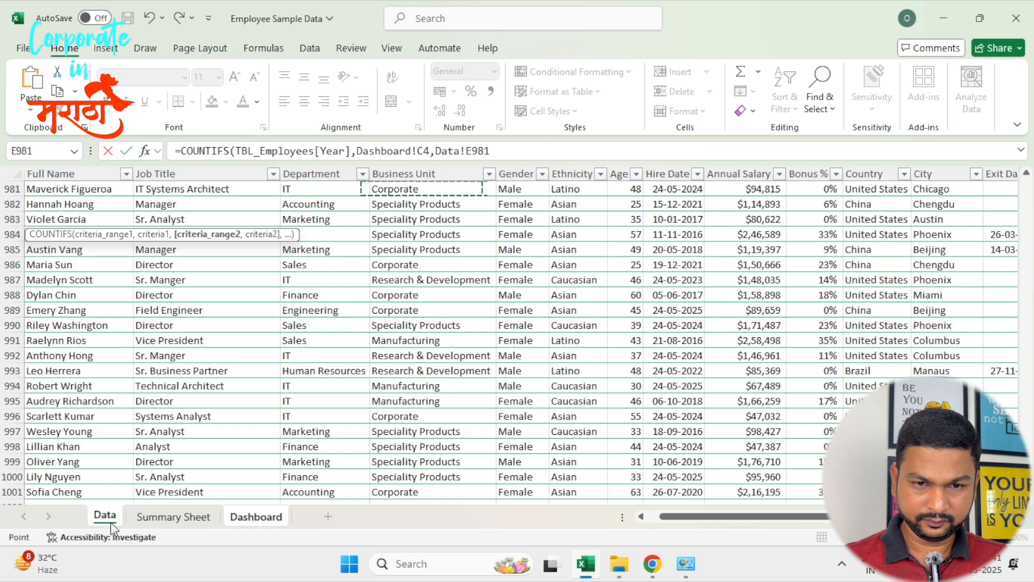
key(ctrl+space)
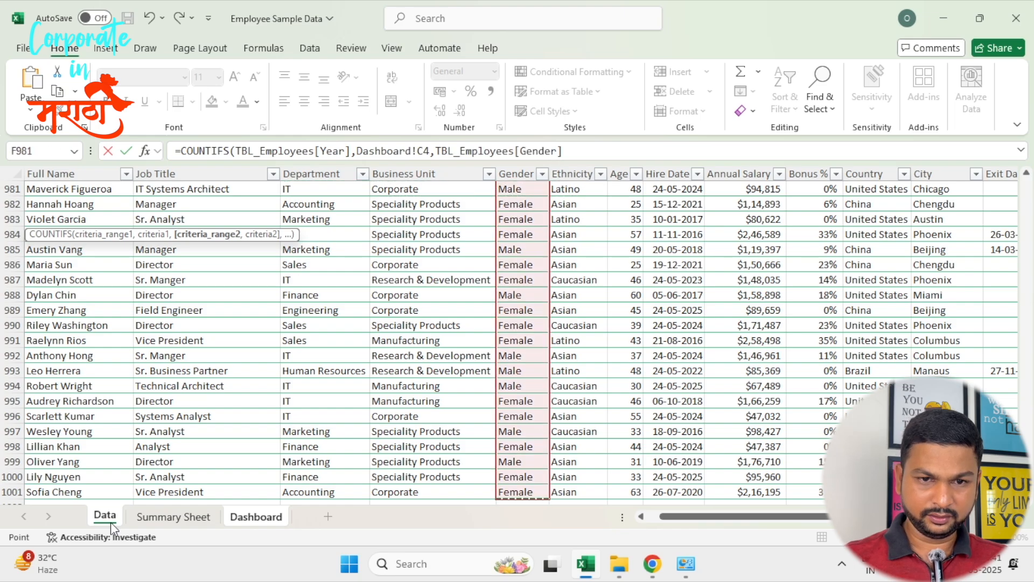
text(,"Femal)
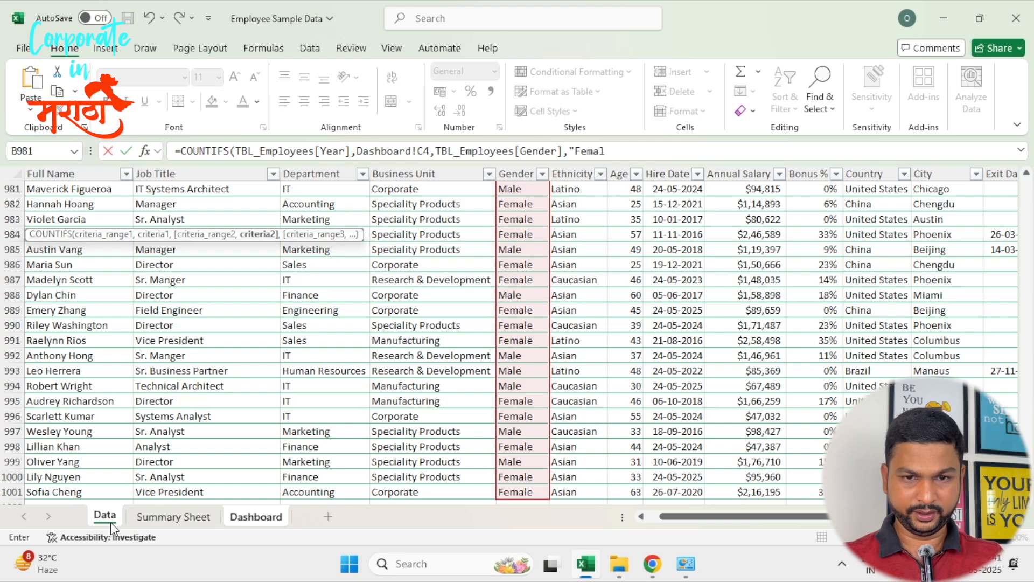
text(e")
key(Return)
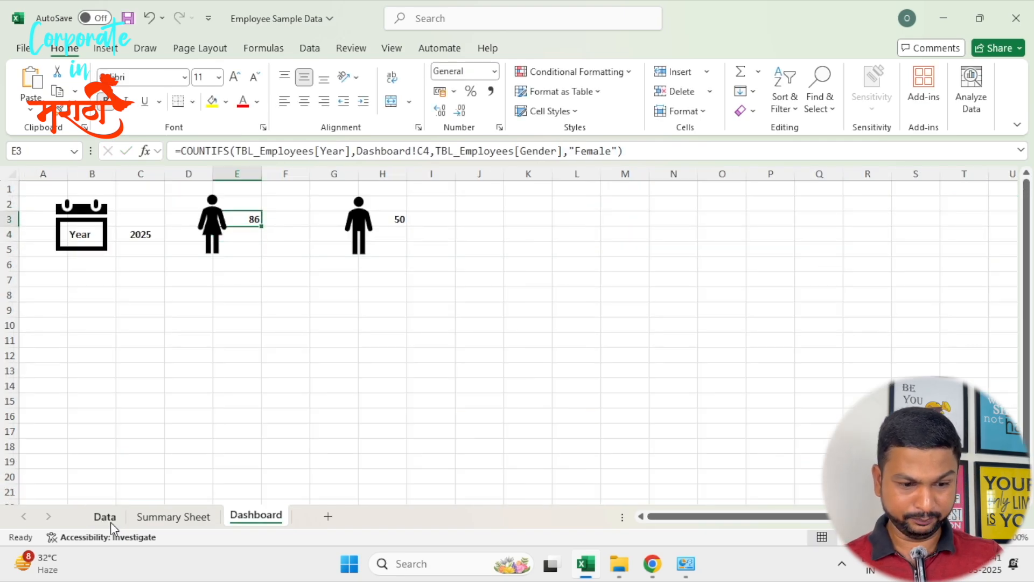
Copy the full COUNTIFS formula text from E3 into the male count cell H3, keeping its references unchanged
key(F2)
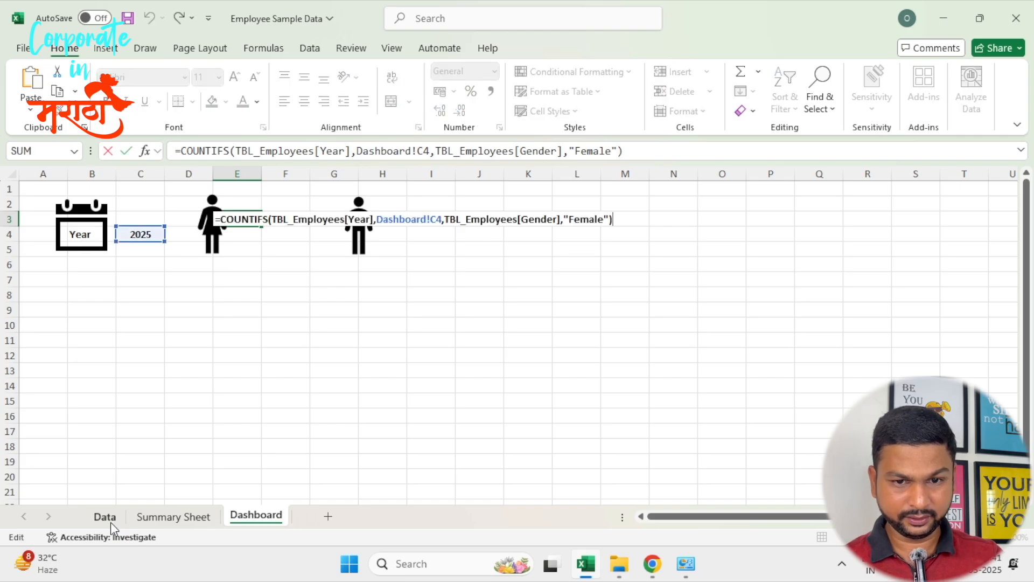
key(shift+Left)
key(shift+Left)
key(shift+Left)
key(shift+Left)
key(shift+Left)
key(shift+Left)
key(shift+Left)
key(shift+Left)
key(shift+Left)
key(shift+Left)
key(shift+Left)
key(shift+Left)
key(shift+Left)
key(shift+Left)
key(shift+Left)
key(shift+Left)
key(shift+Left)
key(shift+Left)
key(shift+Left)
key(shift+Left)
key(shift+Home)
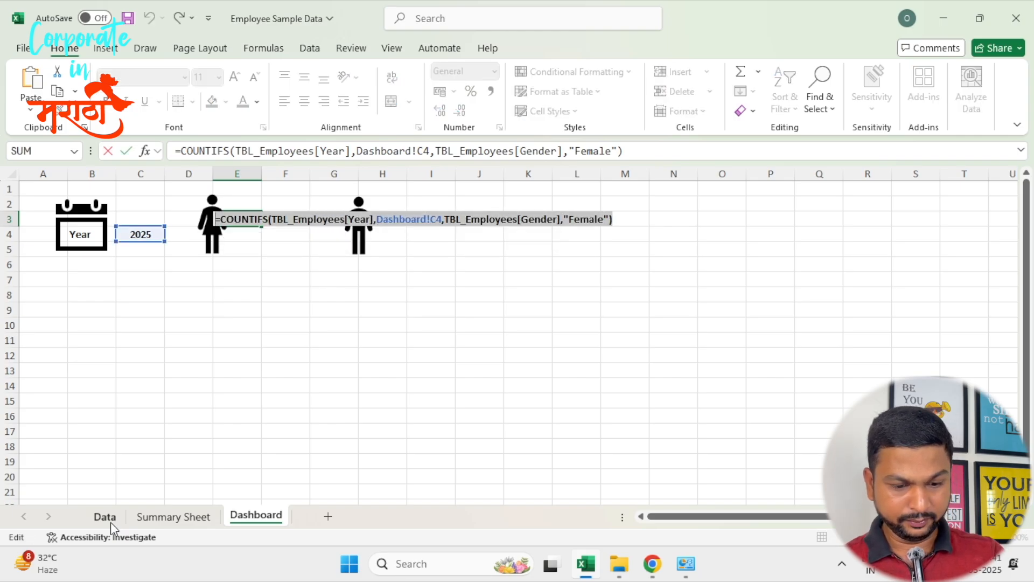
key(ctrl+c)
key(Escape)
key(Right)
key(Right)
key(Right)
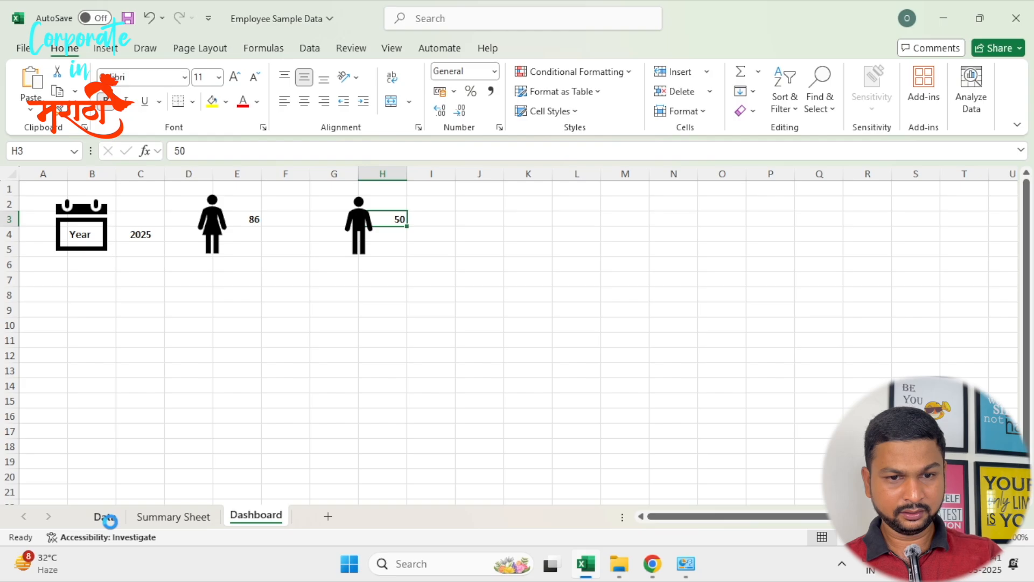
key(ctrl+v)
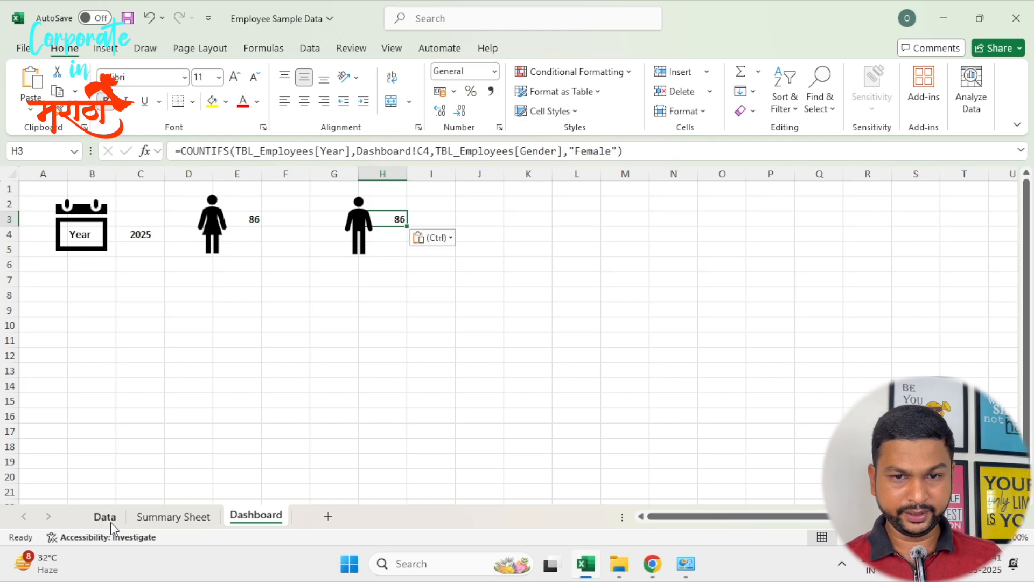
Change the gender criterion in the H3 formula to "Male"
double_click(605, 147)
click(604, 148)
double_click(603, 147)
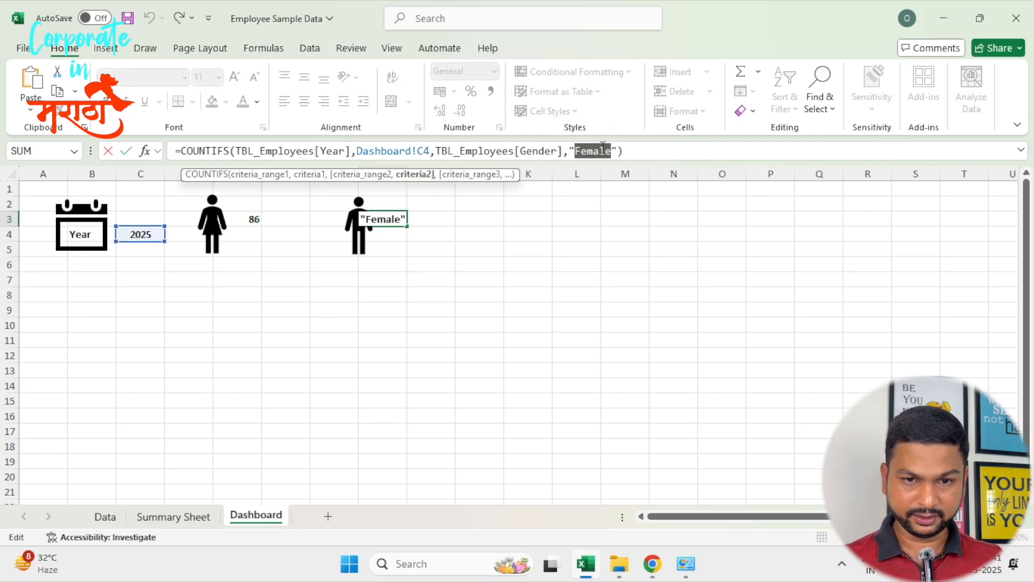
text(Male)
key(Return)
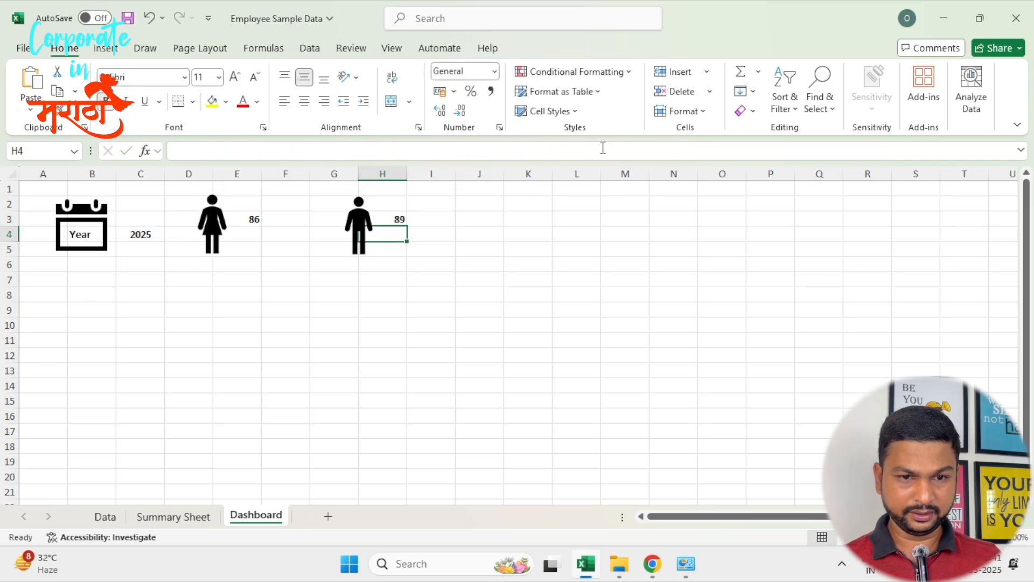
Merge and center H3:H4 for the male count and E3:E4 for the female count
key(Up)
key(shift+Down)
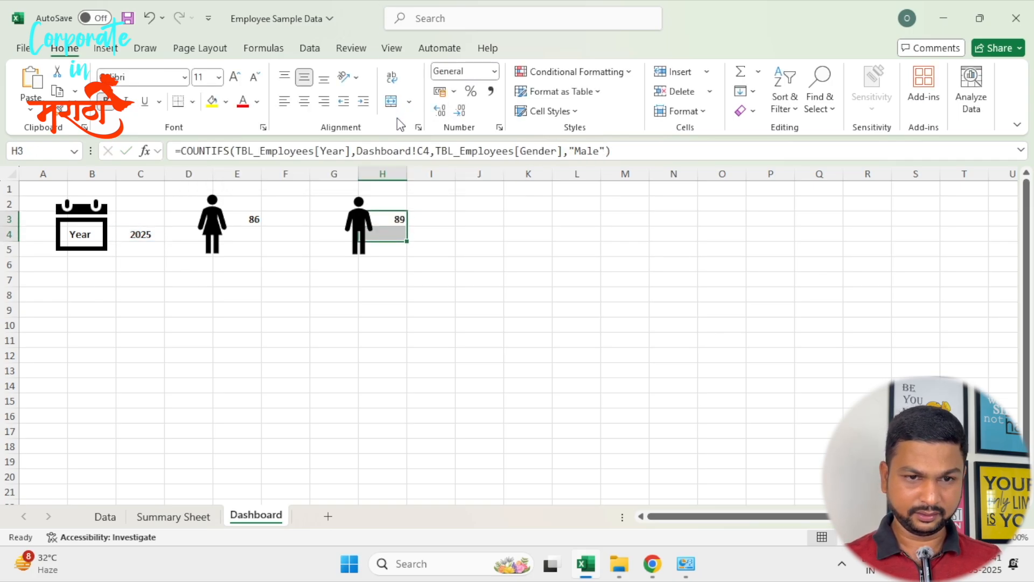
click(391, 101)
key(Left)
key(Left)
key(Left)
key(shift+Down)
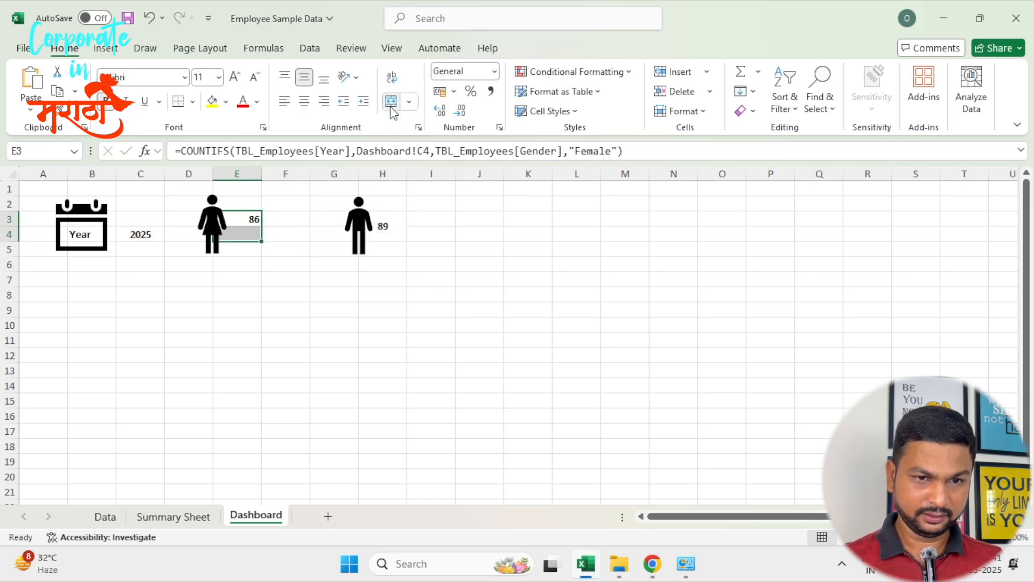
click(392, 101)
Save the workbook with the merged count cells
key(Left)
key(Left)
key(Left)
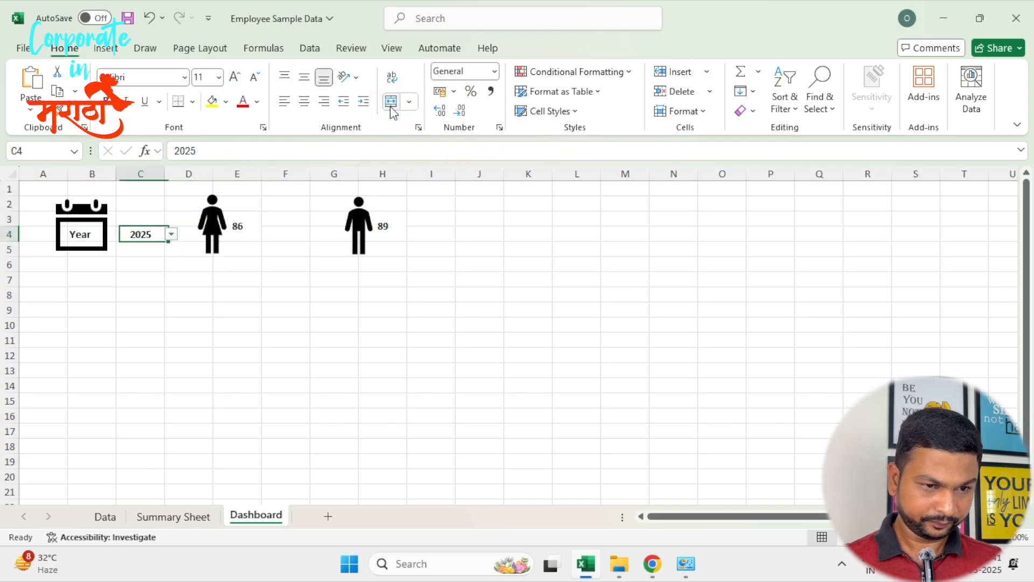
key(Down)
key(Right)
key(ctrl+s)
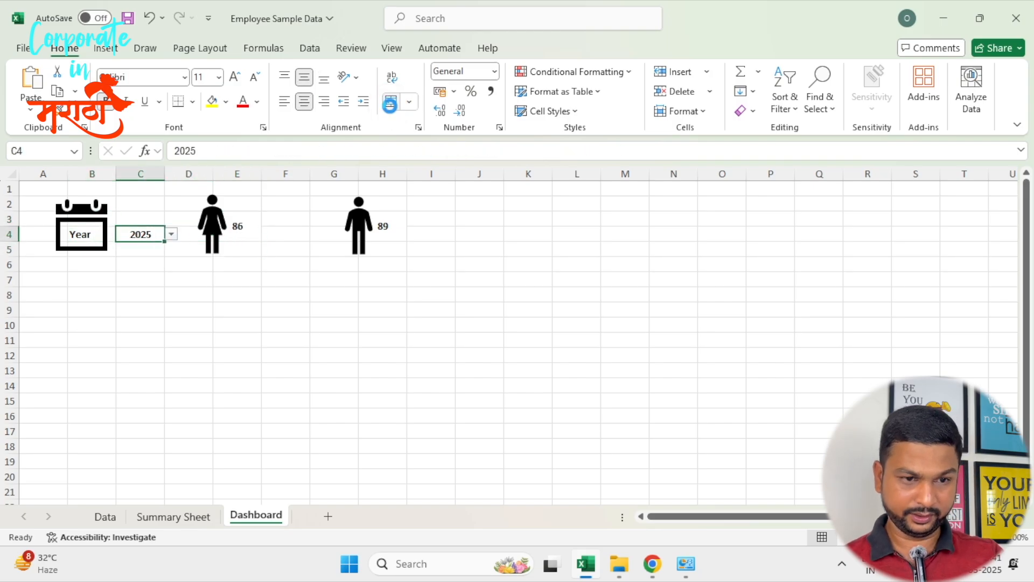
Test the year drop-down in C4 by choosing 2023, 2018, 2016 and 2025 in turn and check both gender counts
key(Up)
key(Down)
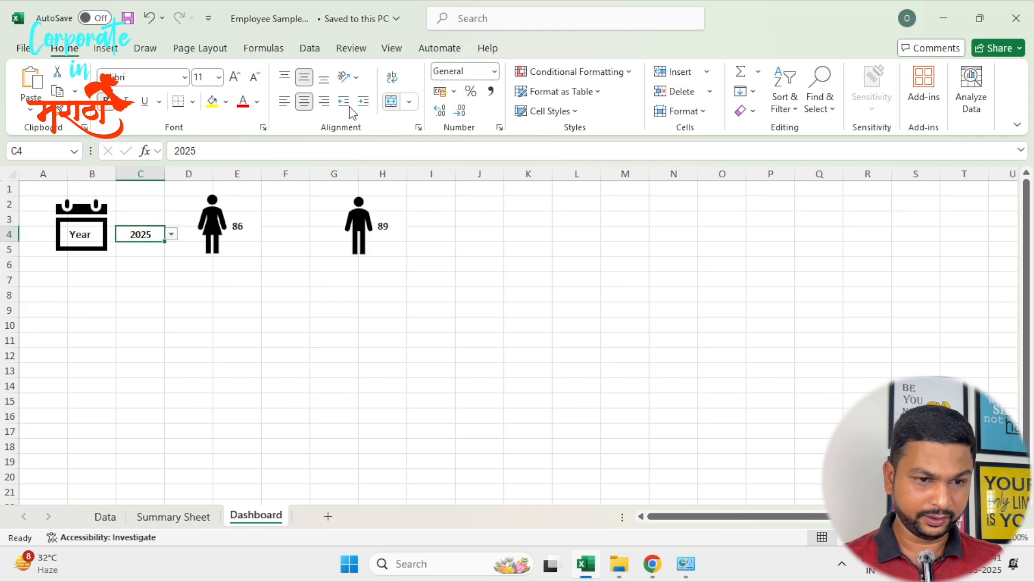
click(171, 234)
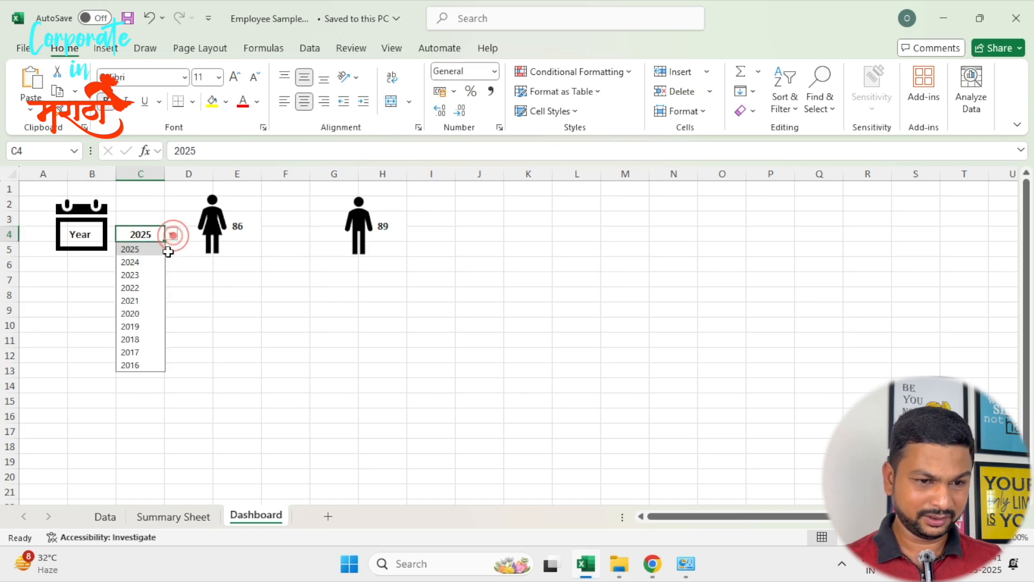
click(143, 274)
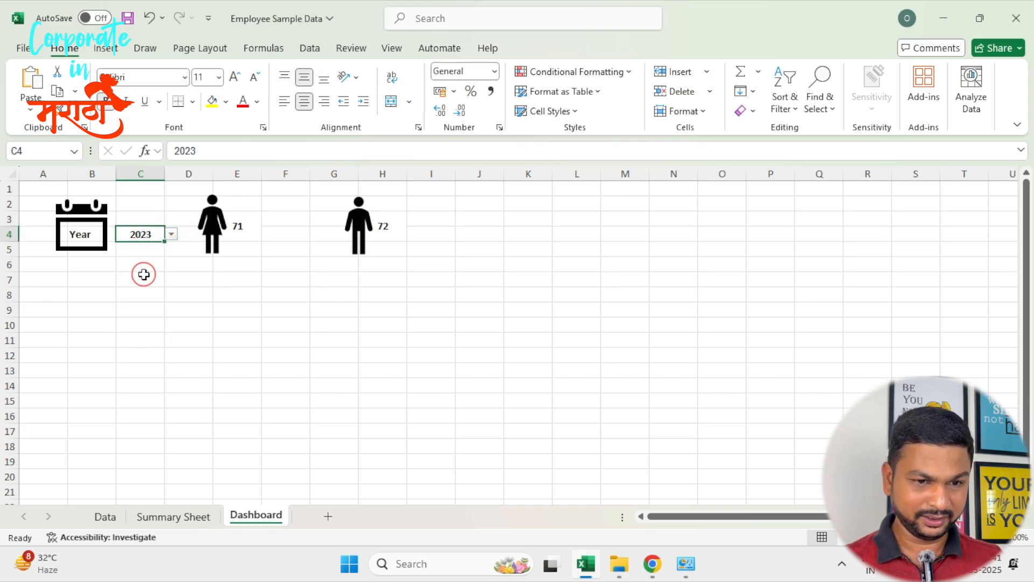
click(170, 234)
click(138, 334)
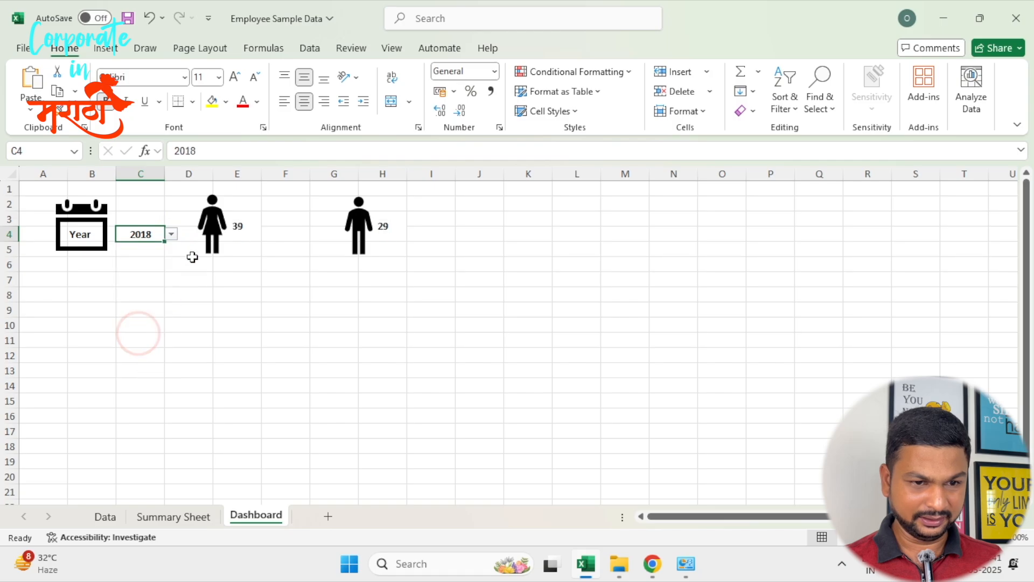
click(171, 234)
click(139, 364)
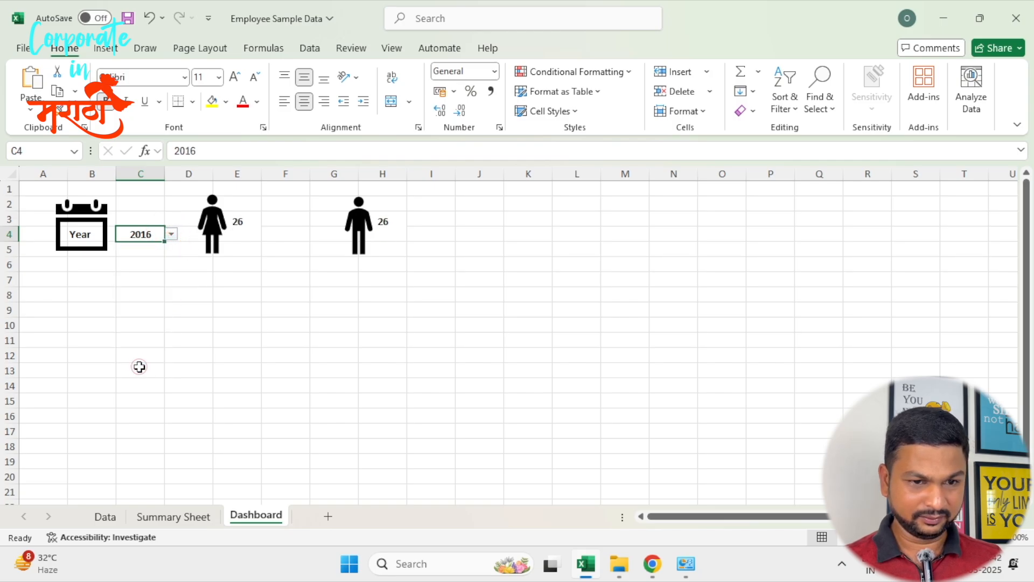
click(171, 233)
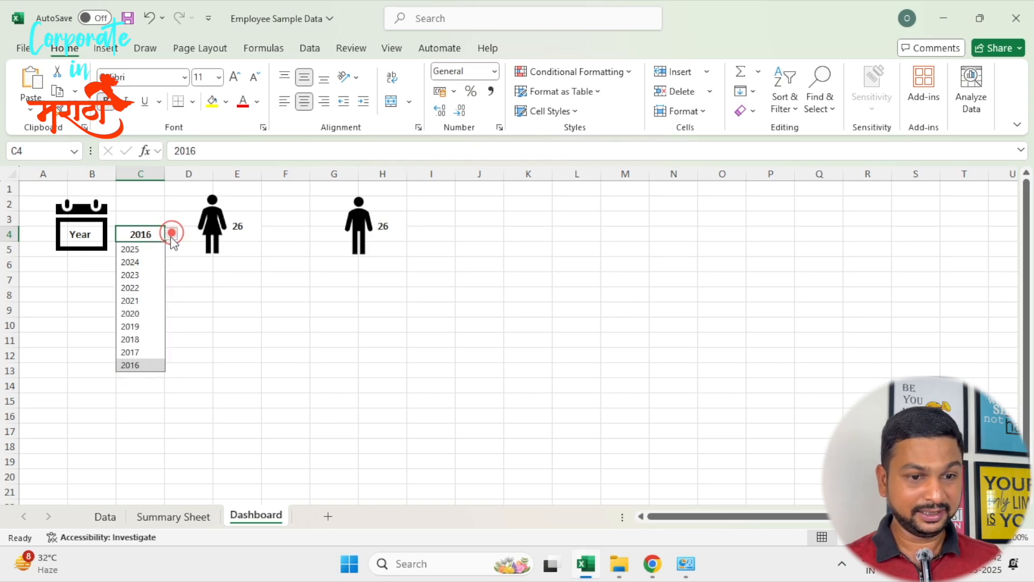
click(140, 250)
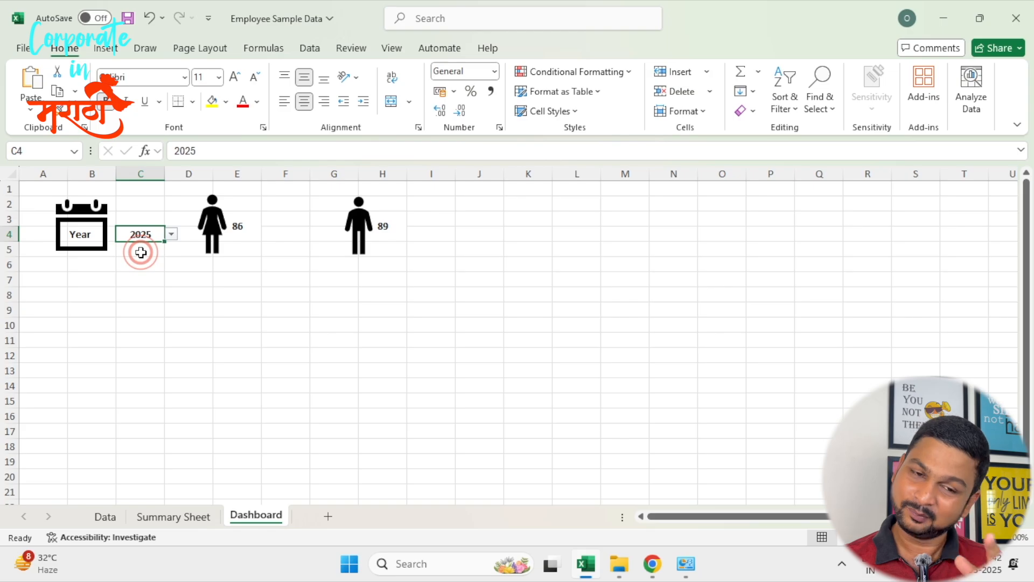
Switch the year in C4 to 2025 and back to 2022 to compare the female and male counts
click(171, 234)
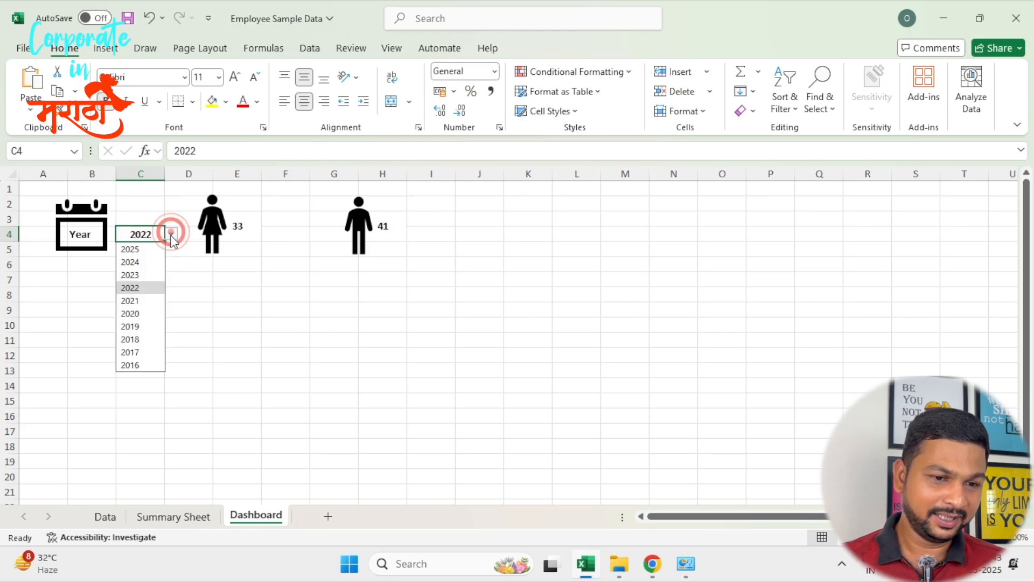
click(146, 249)
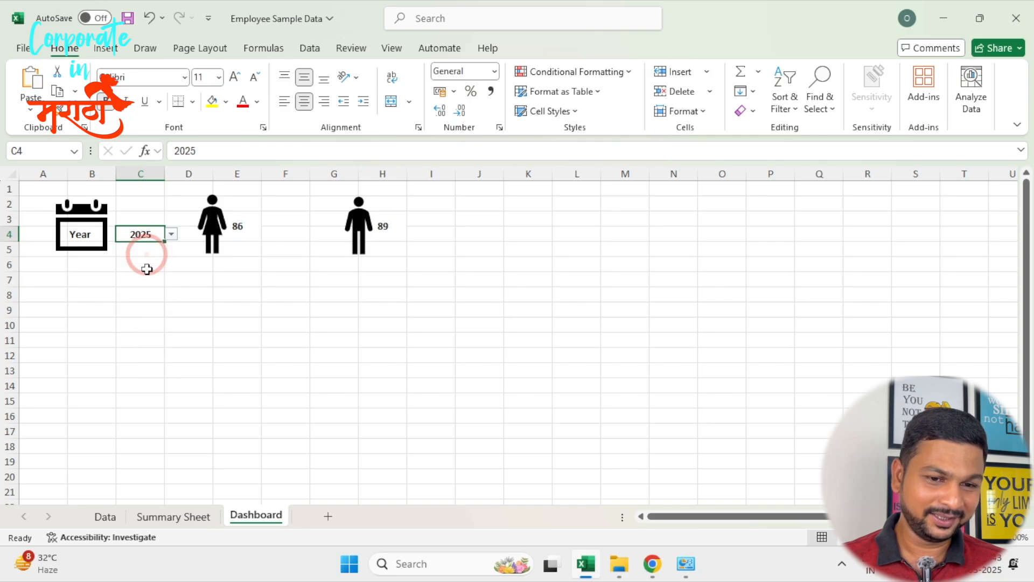
click(171, 233)
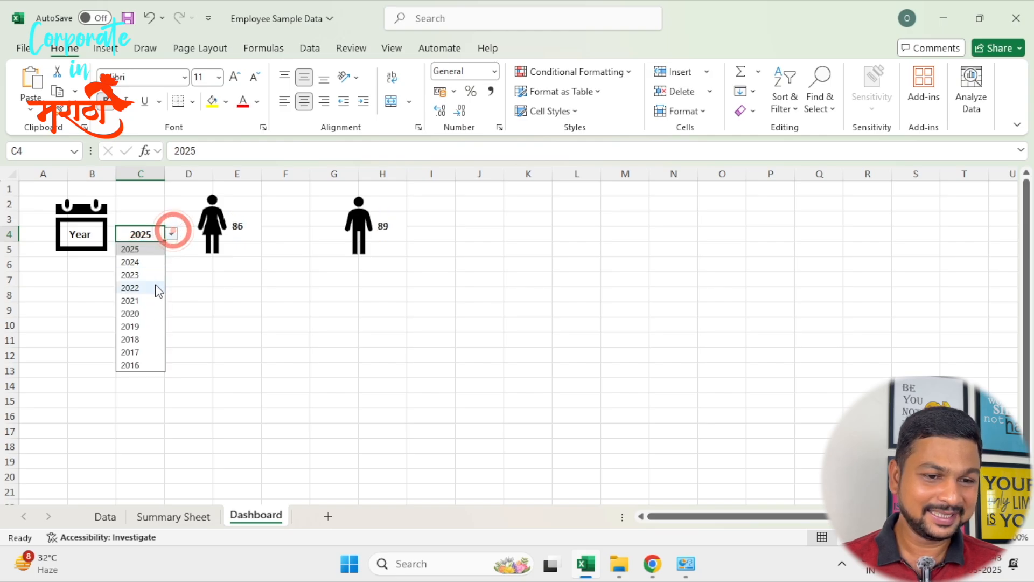
click(155, 285)
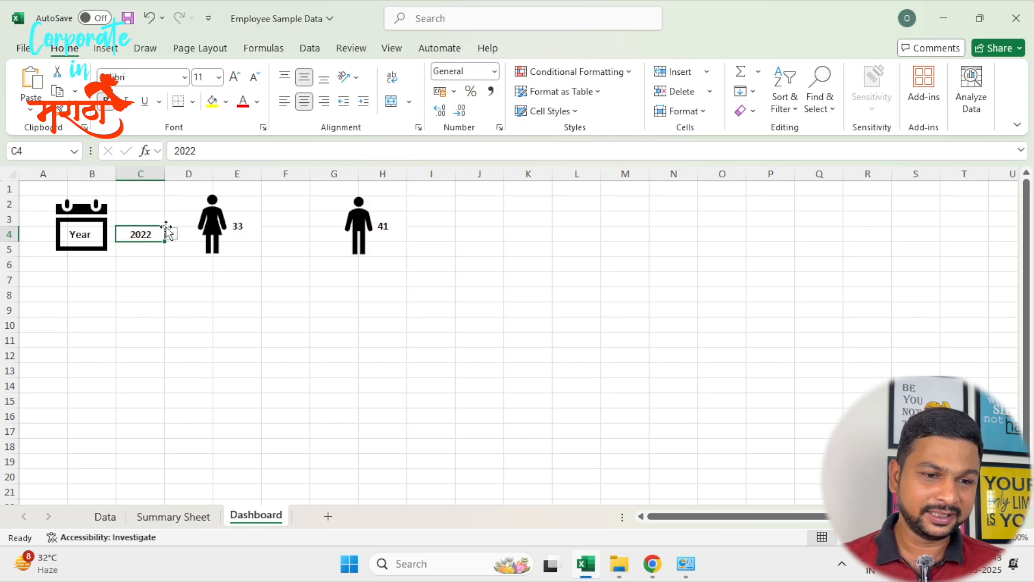
click(145, 217)
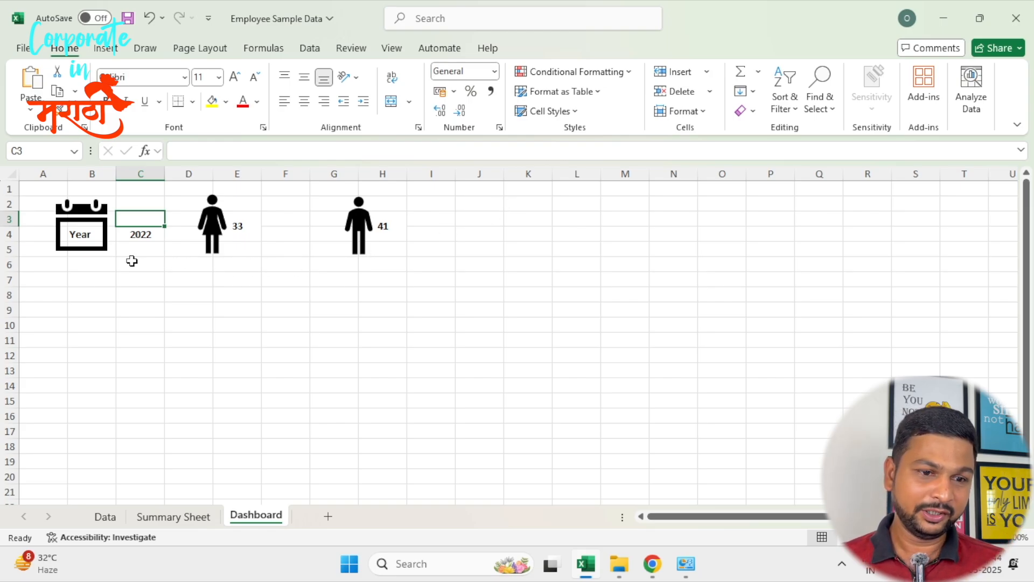
click(85, 212)
click(212, 226)
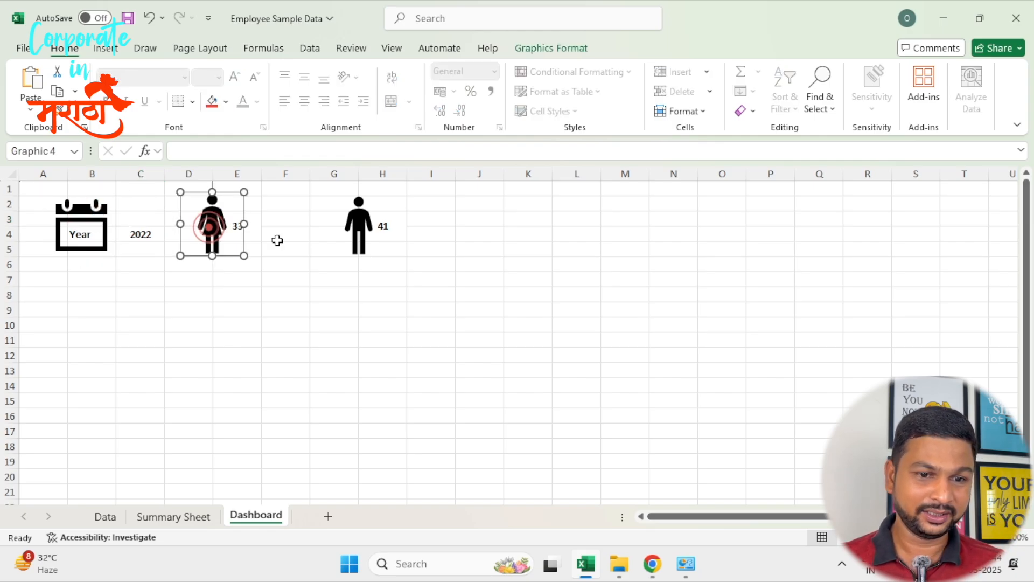
click(357, 249)
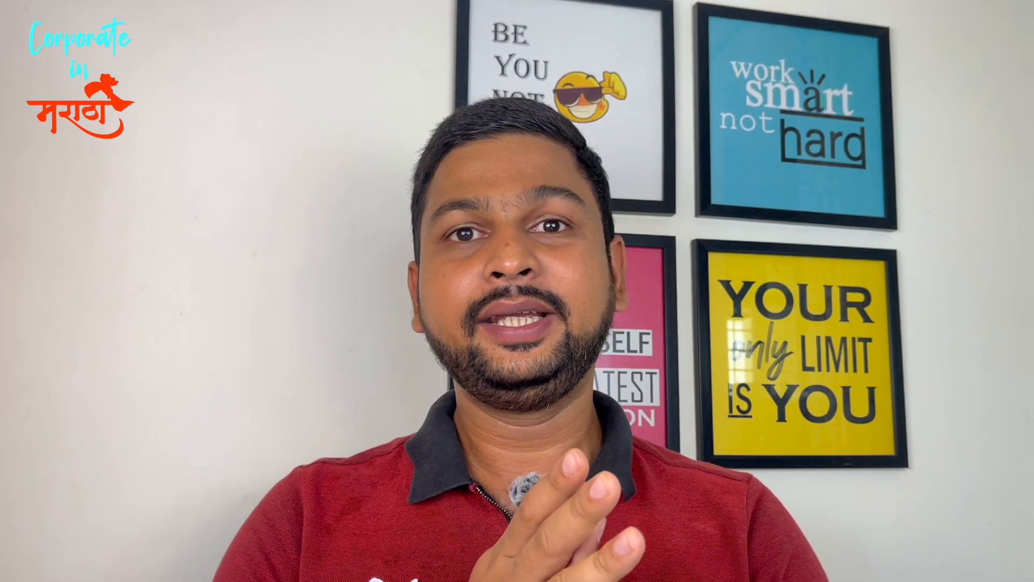